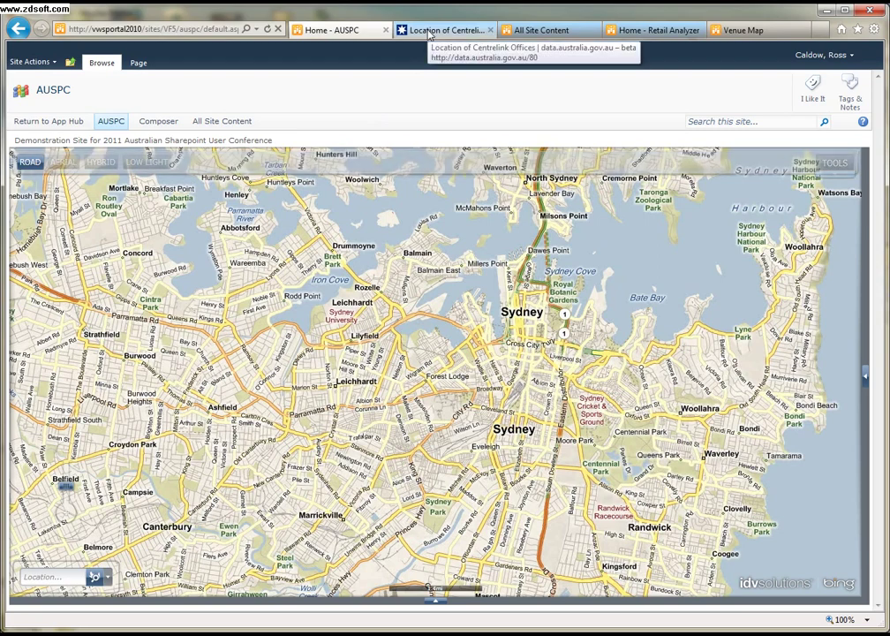
Step: Review the Location of Centrelink Offices dataset page and the office addresses in the Centrelink-offices.xlsx workbook in Excel
{"action": "left_click", "coordinate": [429, 34]}
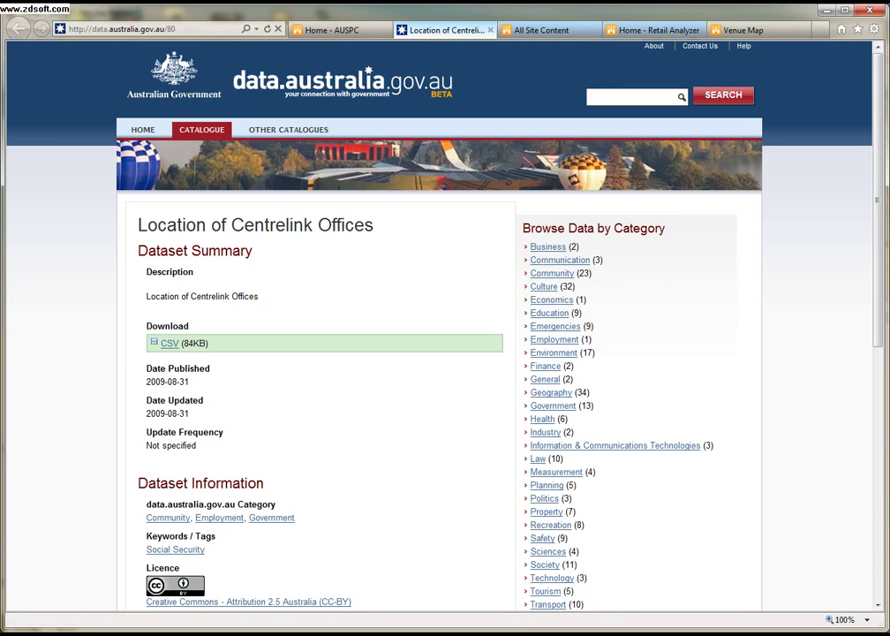
{"action": "left_click", "coordinate": [473, 618]}
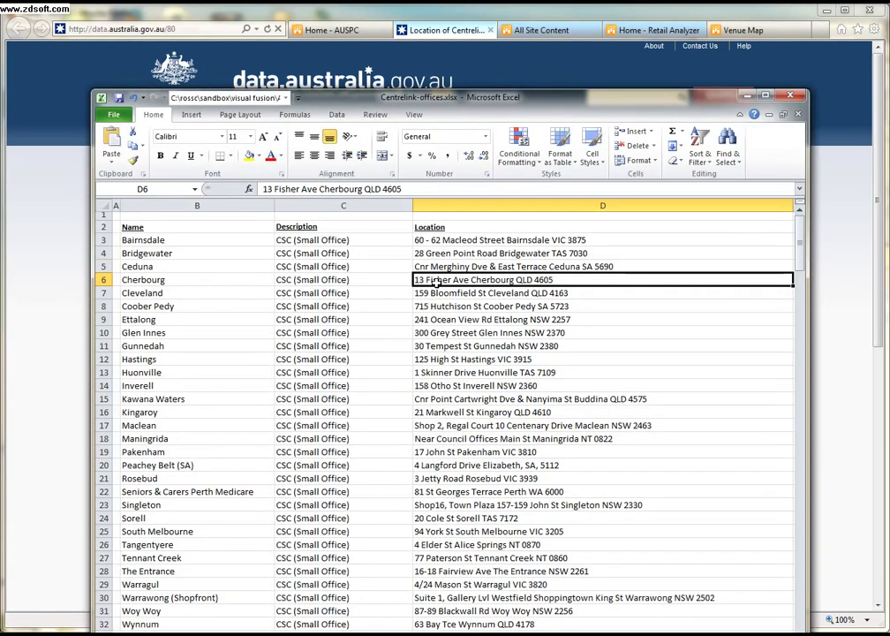
{"action": "left_click", "coordinate": [441, 322]}
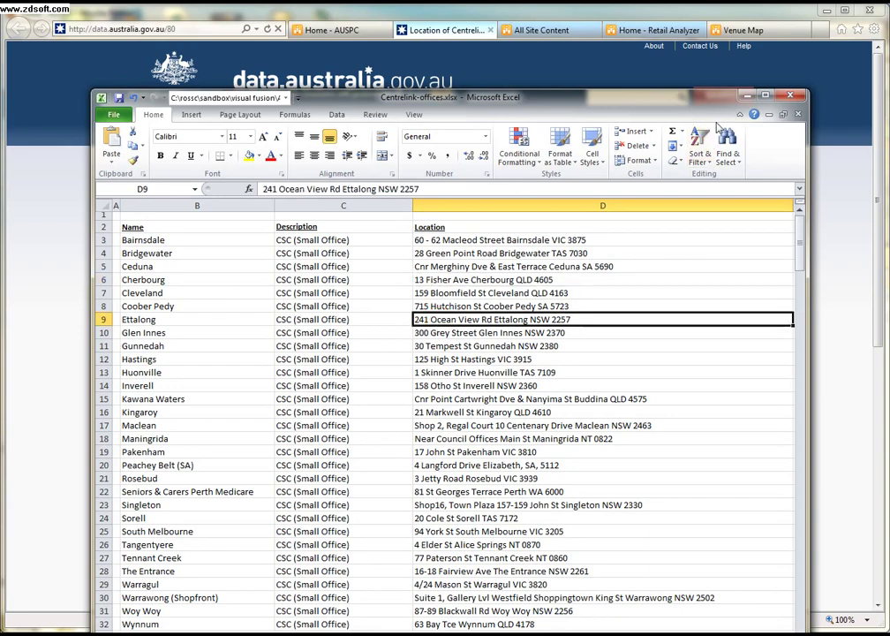
{"action": "left_click", "coordinate": [747, 97]}
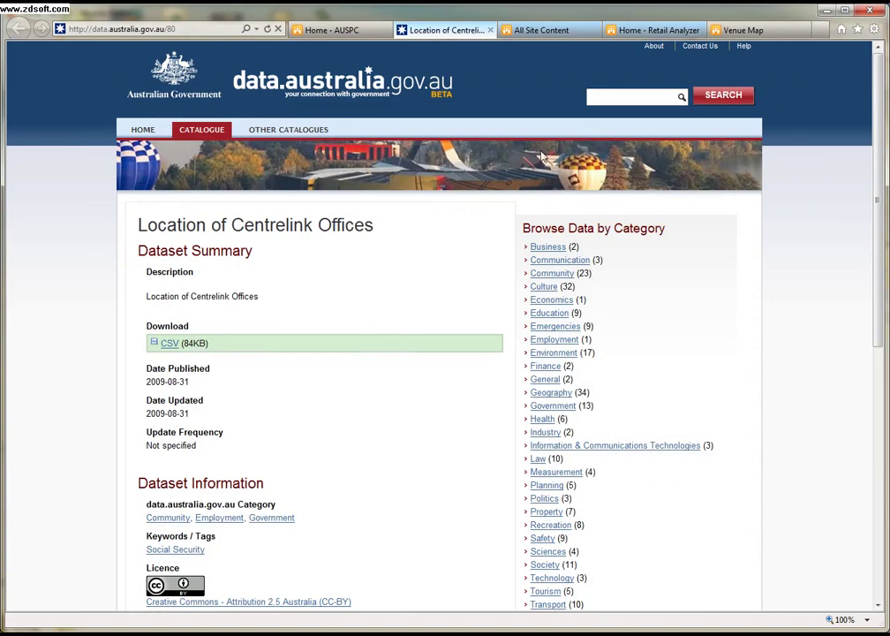
Step: Upload Centrelink-offices.xlsx to the AUSPC site's Centrelink document library and save its properties with Sheet1 as the sheet name
{"action": "left_click", "coordinate": [335, 30]}
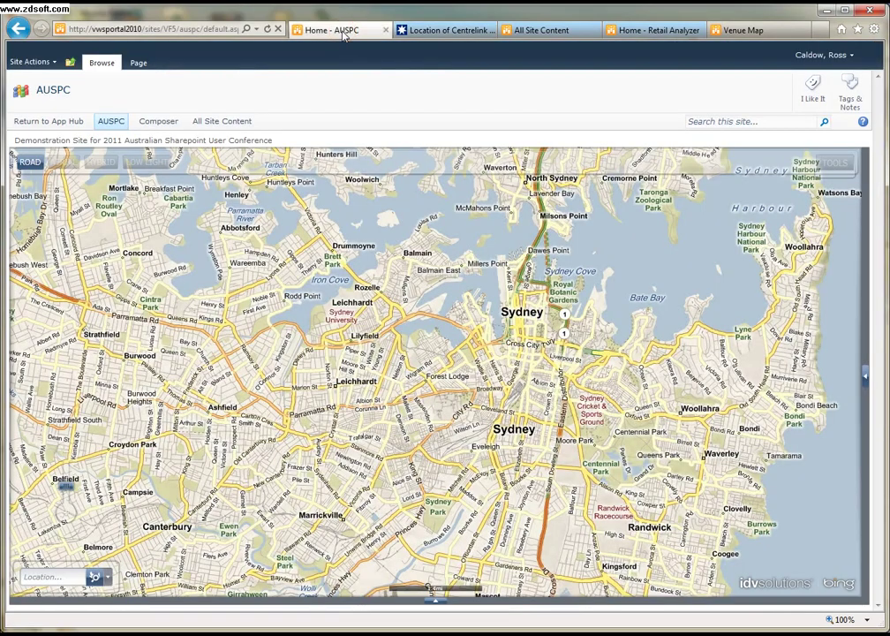
{"action": "left_click", "coordinate": [219, 122]}
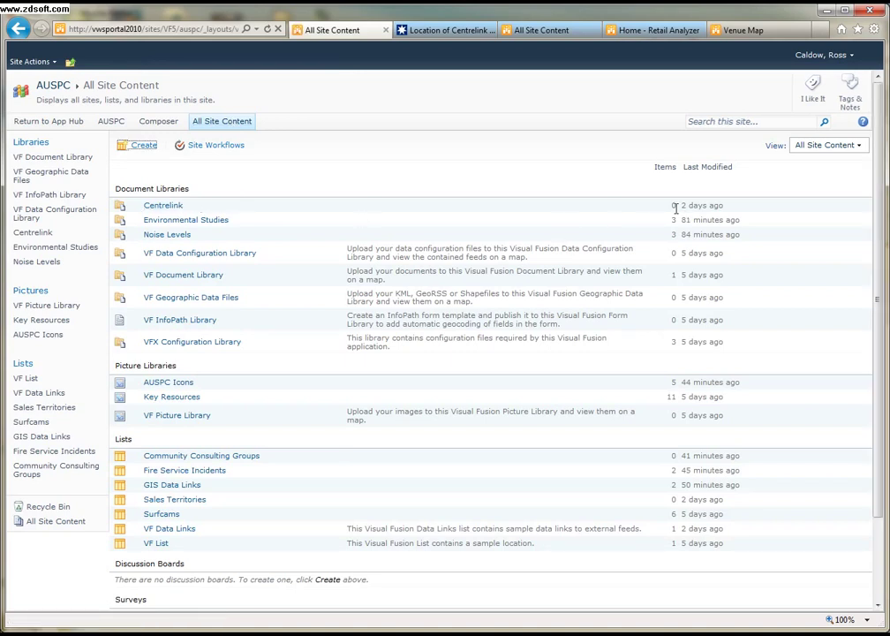
{"action": "left_click", "coordinate": [166, 207]}
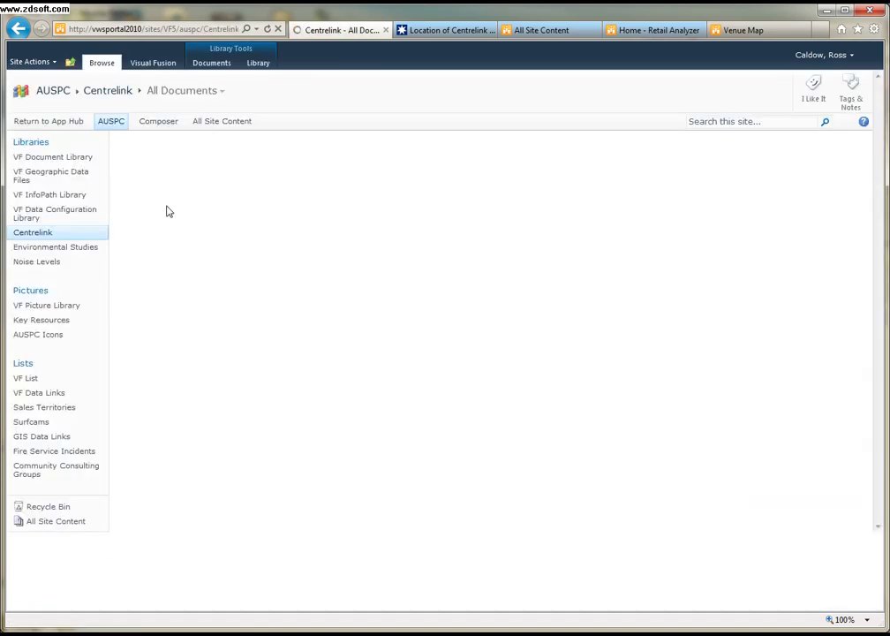
{"action": "left_click", "coordinate": [157, 180]}
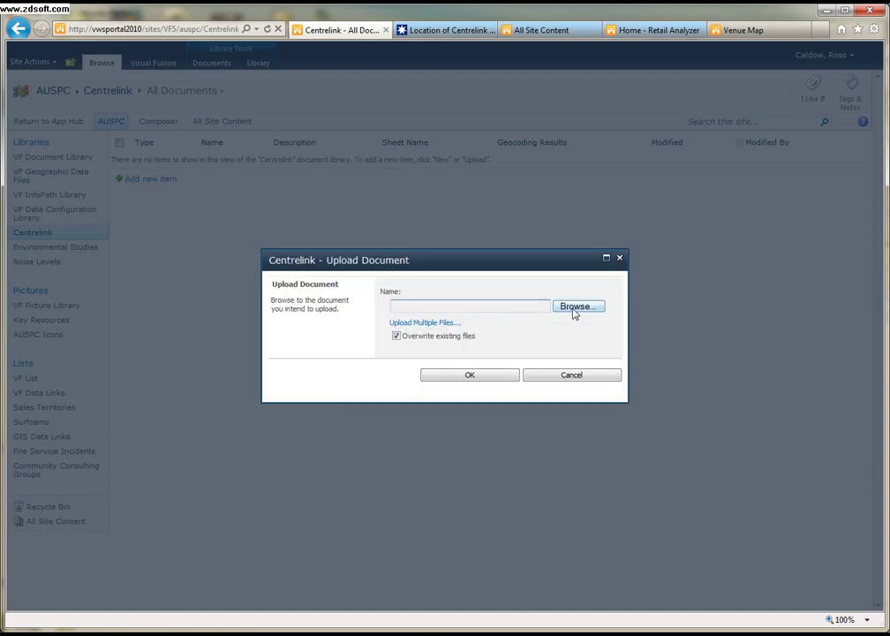
{"action": "left_click", "coordinate": [574, 309]}
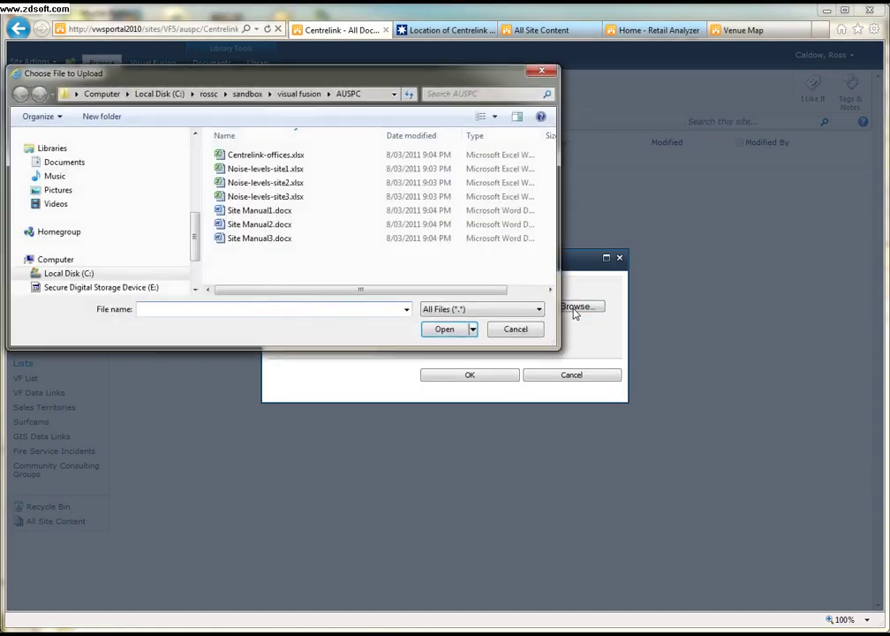
{"action": "left_click", "coordinate": [292, 154]}
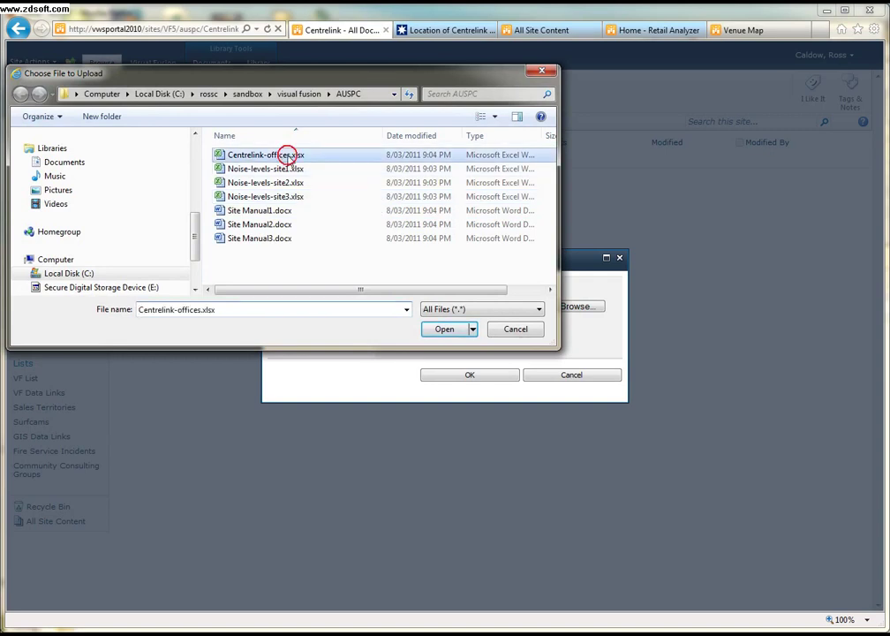
{"action": "left_click", "coordinate": [439, 330]}
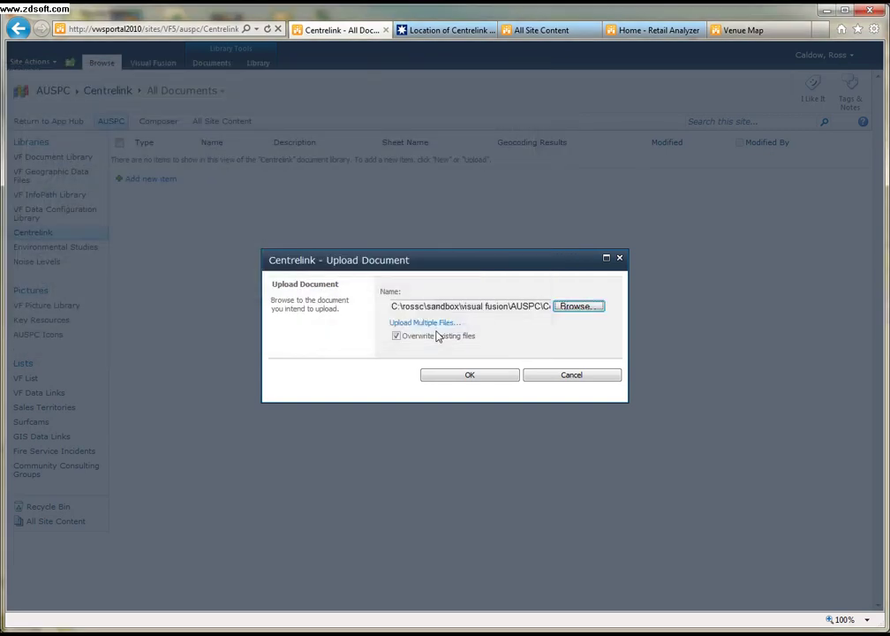
{"action": "left_click", "coordinate": [467, 375]}
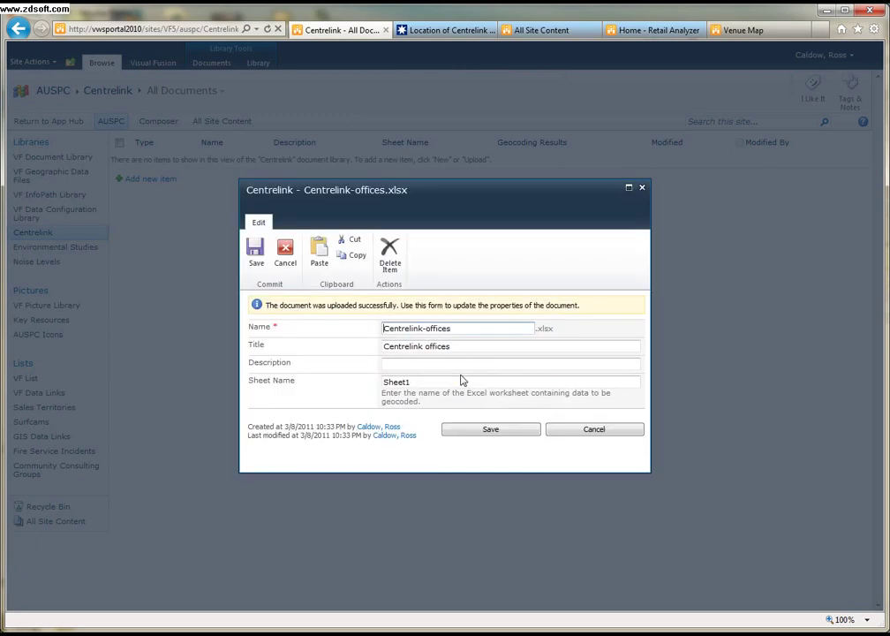
{"action": "left_click", "coordinate": [484, 432]}
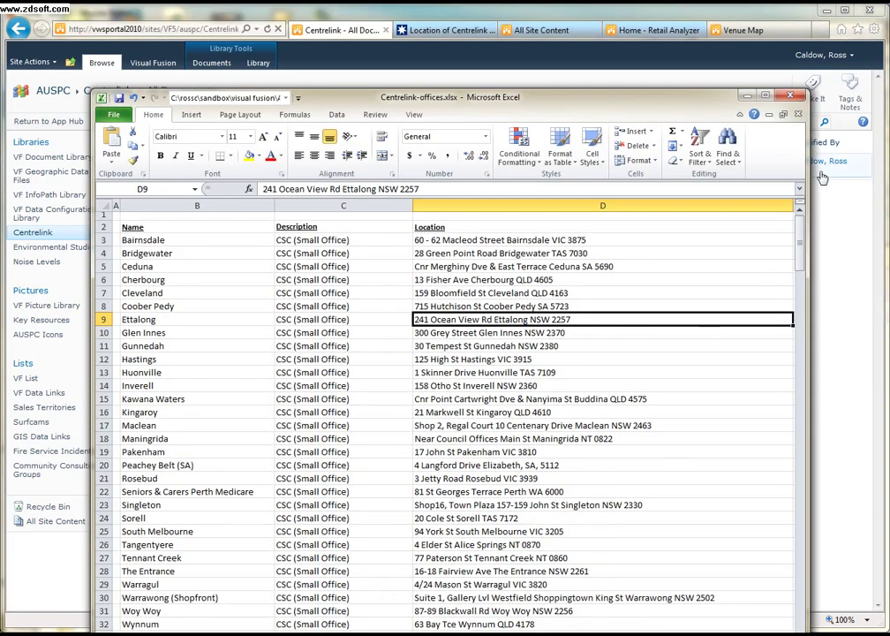
Step: Enlarge the local Centrelink-offices.xlsx workbook window to examine the Latitude, Longitude and geocoding status columns beside the addresses
{"action": "left_click_drag", "start_coordinate": [808, 168], "coordinate": [888, 167]}
{"action": "left_click_drag", "start_coordinate": [746, 106], "coordinate": [640, 69]}
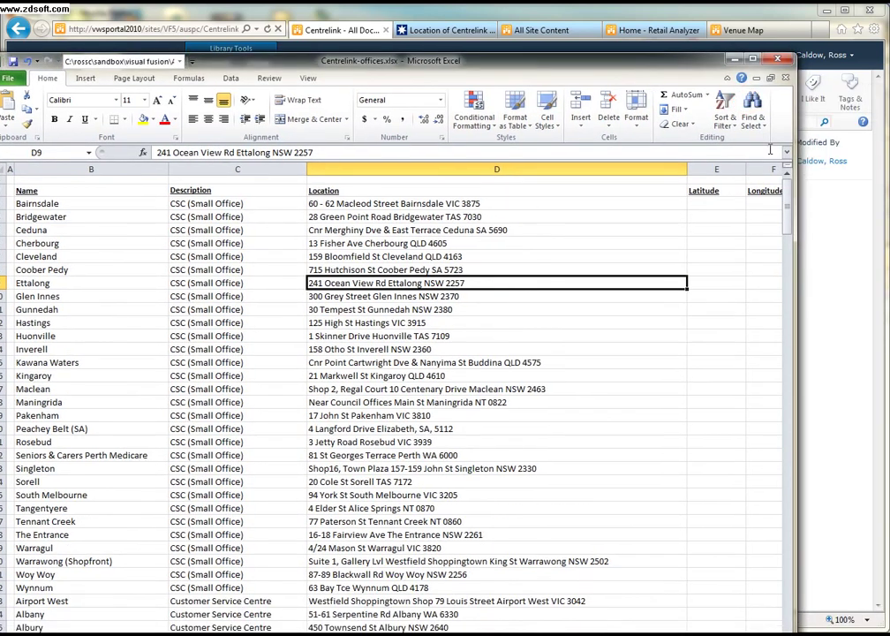
{"action": "left_click_drag", "start_coordinate": [787, 152], "coordinate": [856, 152]}
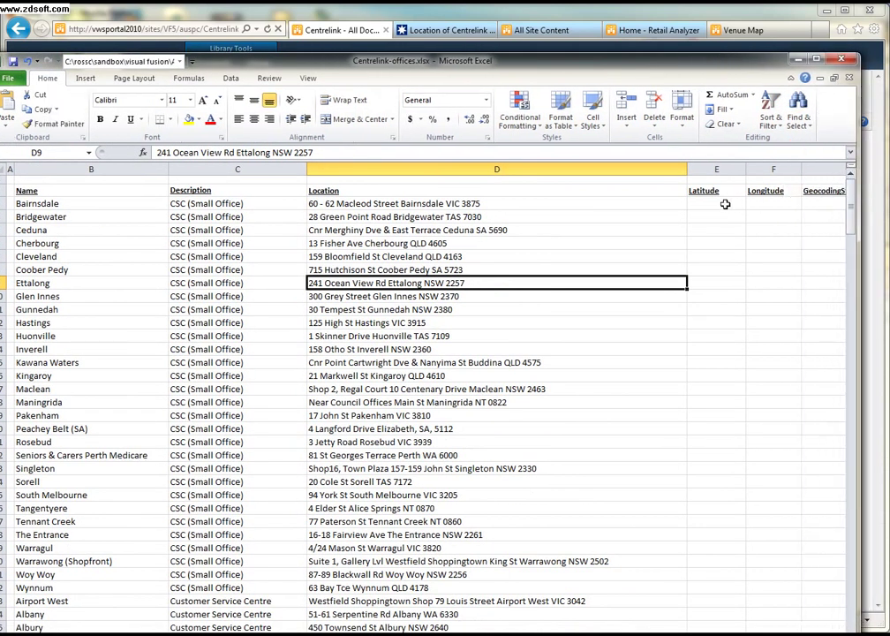
{"action": "left_click", "coordinate": [798, 58]}
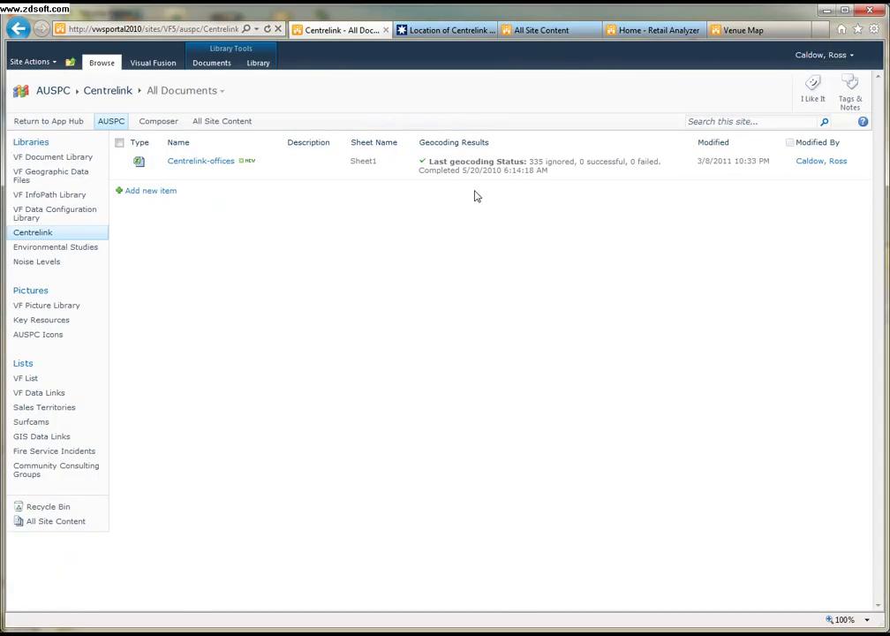
Step: Geocode the worksheet of the Centrelink-offices document in the Centrelink library
{"action": "left_click", "coordinate": [278, 164]}
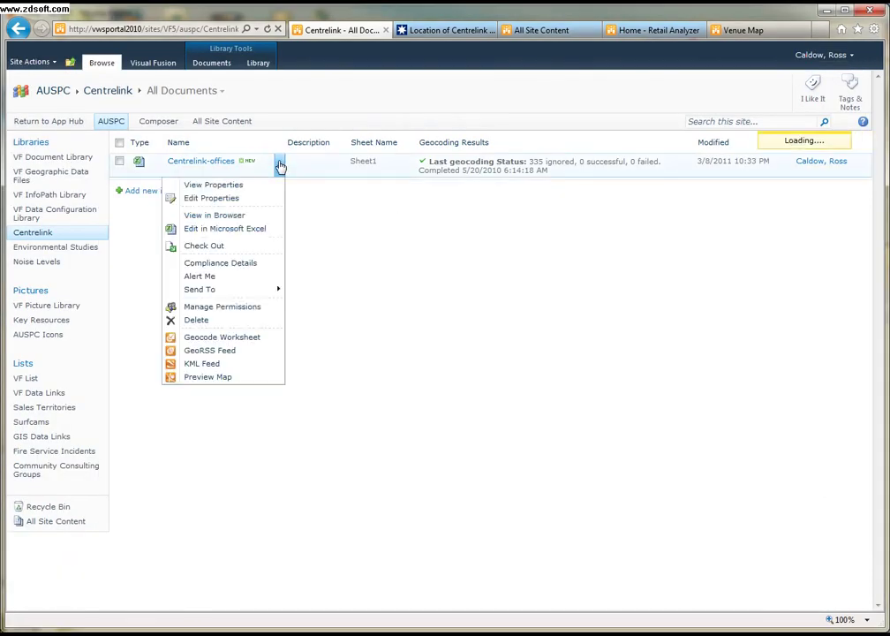
{"action": "left_click", "coordinate": [254, 339]}
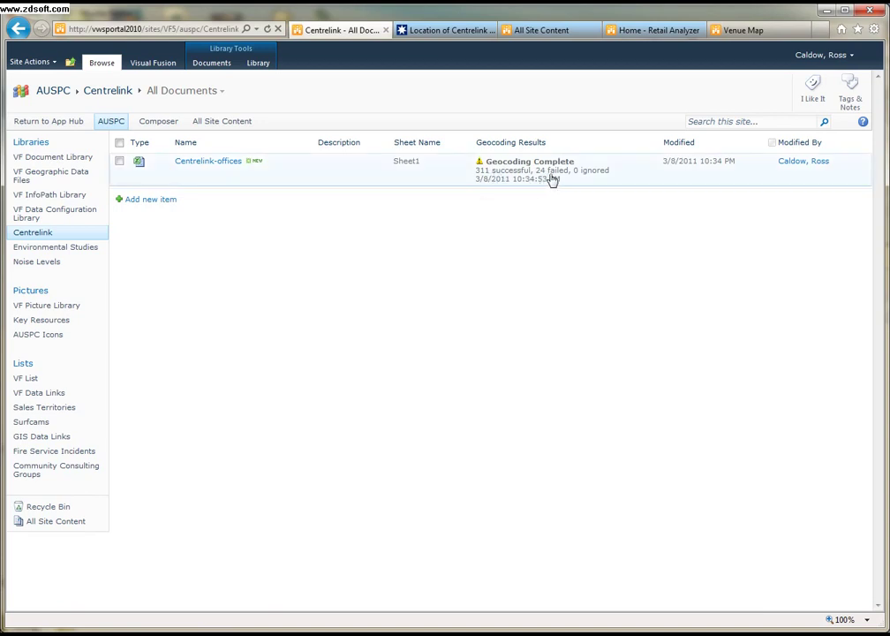
Step: View the Centrelink-offices workbook in the browser and examine its coordinates and the addresses with geocoding failures, and return to the library
{"action": "mouse_move", "coordinate": [311, 177]}
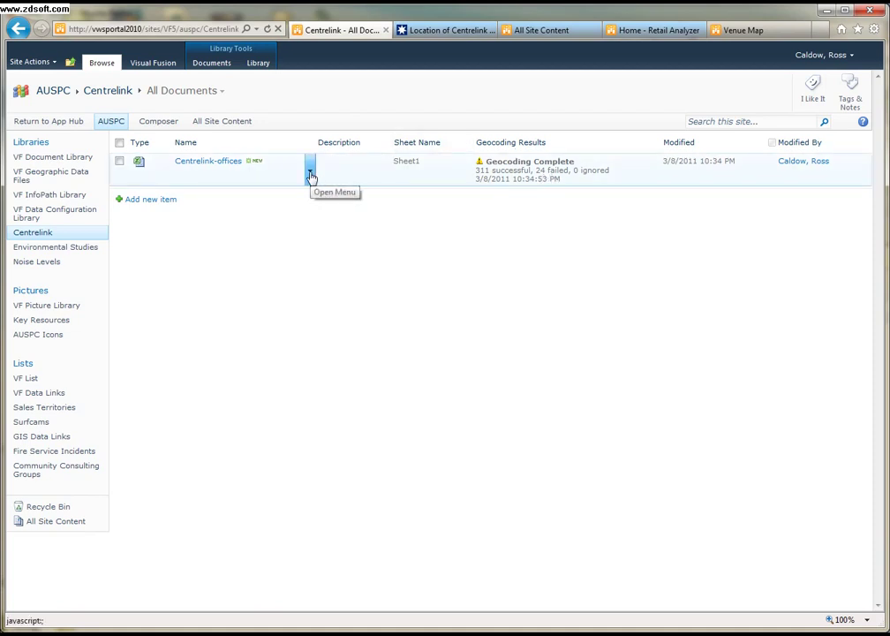
{"action": "left_click", "coordinate": [310, 174]}
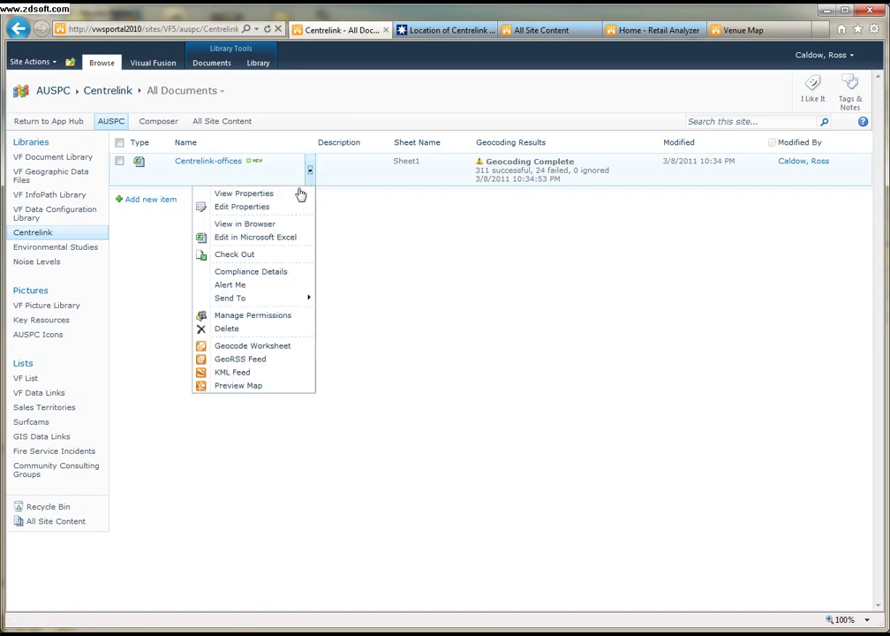
{"action": "left_click", "coordinate": [279, 226]}
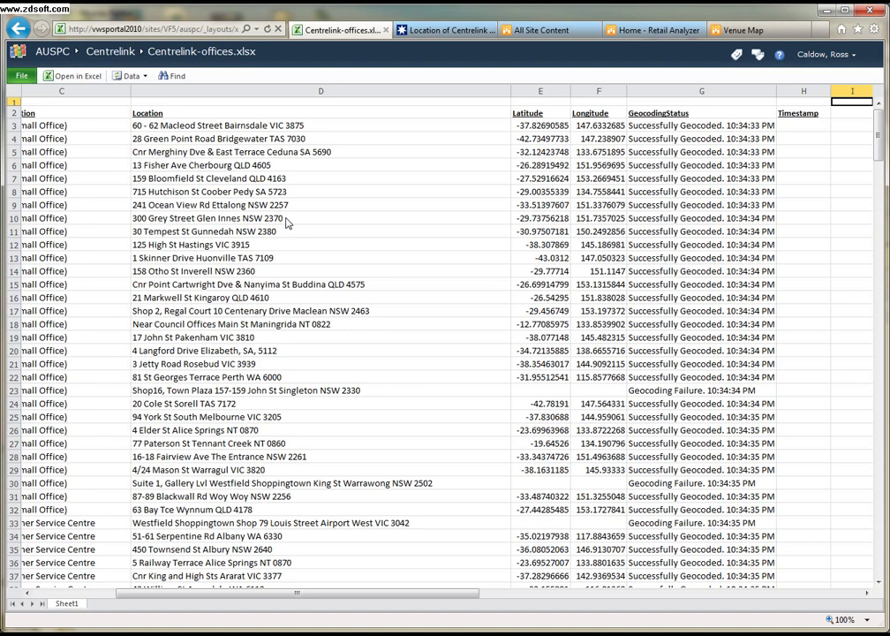
{"action": "left_click", "coordinate": [352, 395]}
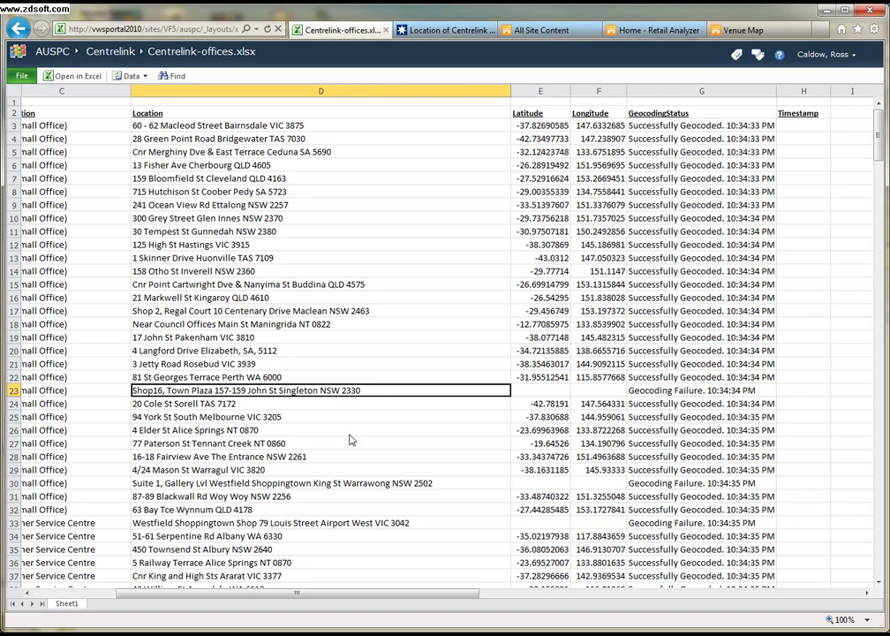
{"action": "left_click", "coordinate": [268, 483]}
{"action": "scroll", "coordinate": [433, 461], "scroll_direction": "down", "scroll_amount": 9}
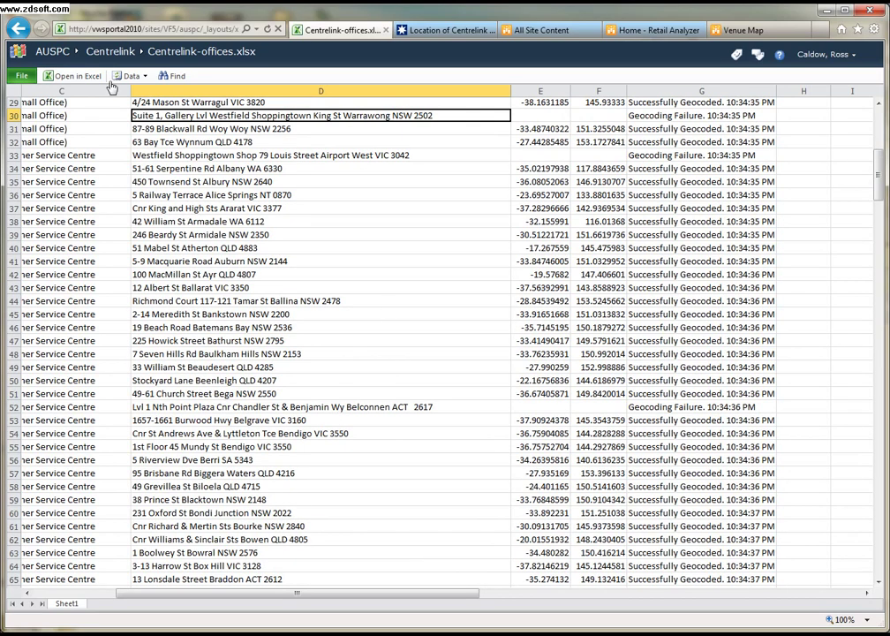
{"action": "left_click", "coordinate": [21, 28]}
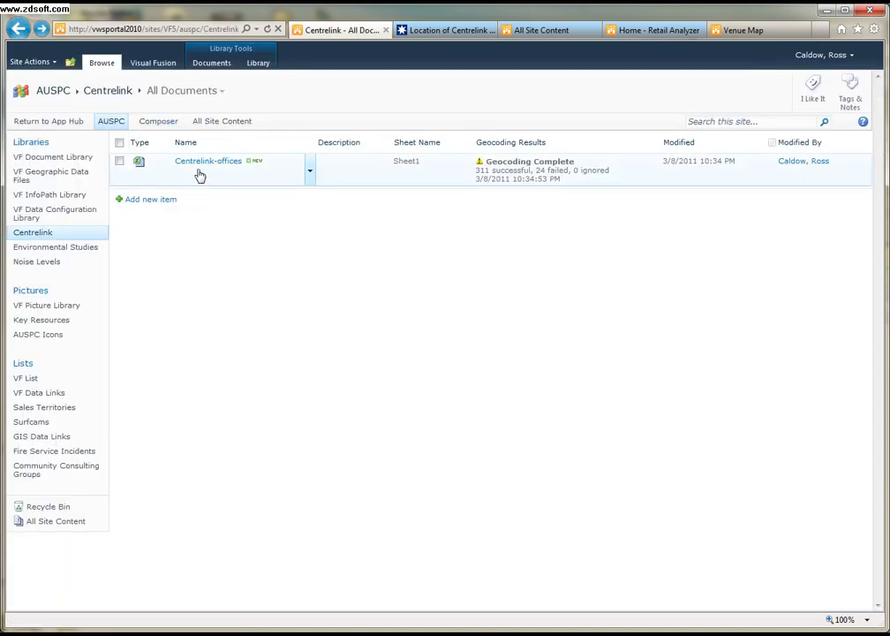
Step: Examine the actions available for Centrelink-offices and the document libraries, picture libraries and lists in the AUSPC site's content overview
{"action": "left_click", "coordinate": [310, 172]}
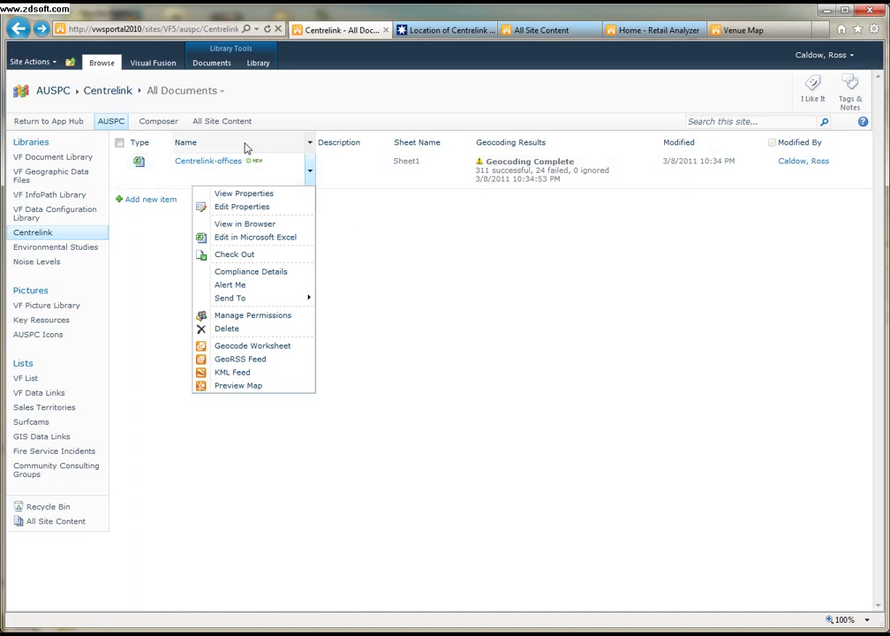
{"action": "left_click", "coordinate": [218, 127]}
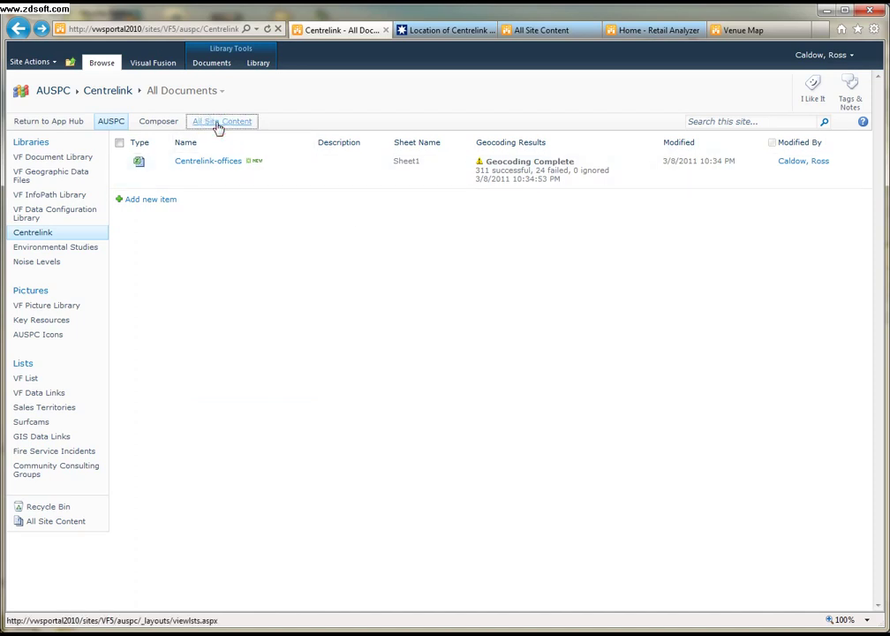
{"action": "left_click", "coordinate": [218, 127]}
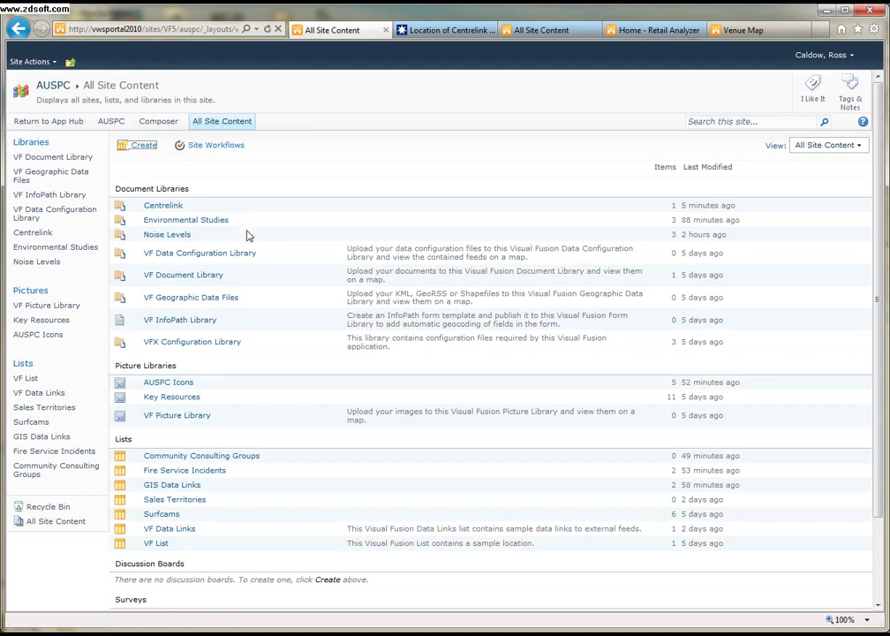
{"action": "left_click_drag", "start_coordinate": [240, 235], "coordinate": [218, 247]}
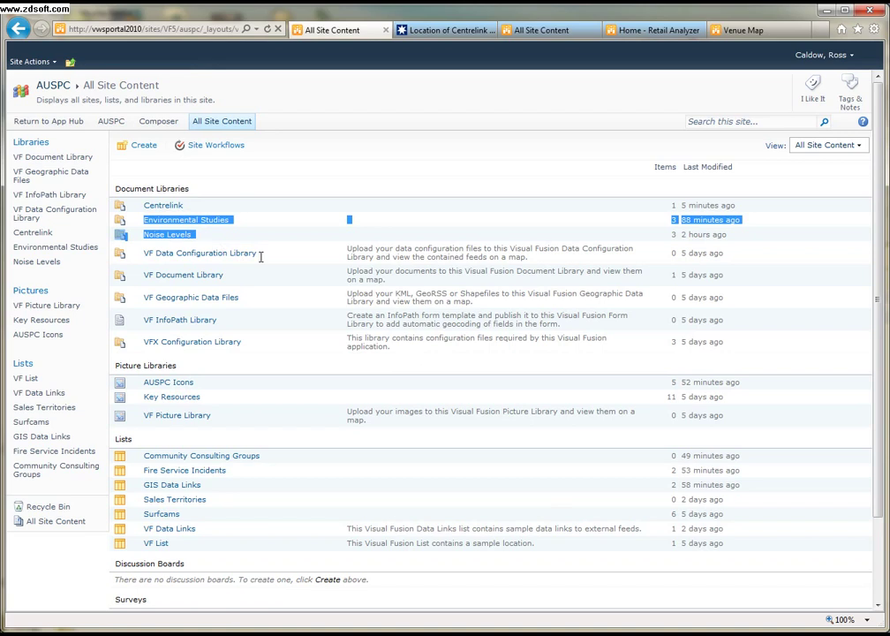
{"action": "double_click", "coordinate": [229, 398]}
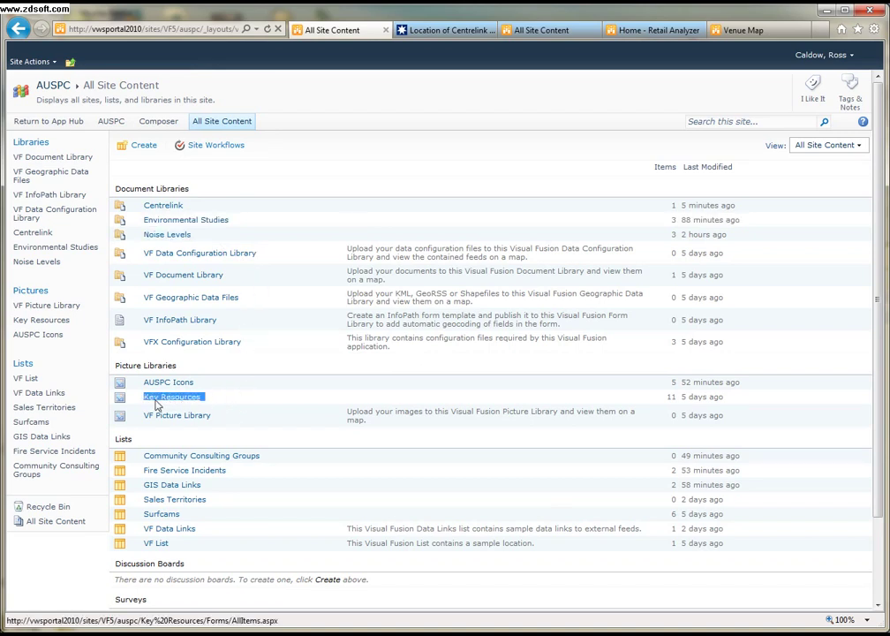
{"action": "left_click_drag", "start_coordinate": [149, 405], "coordinate": [152, 407]}
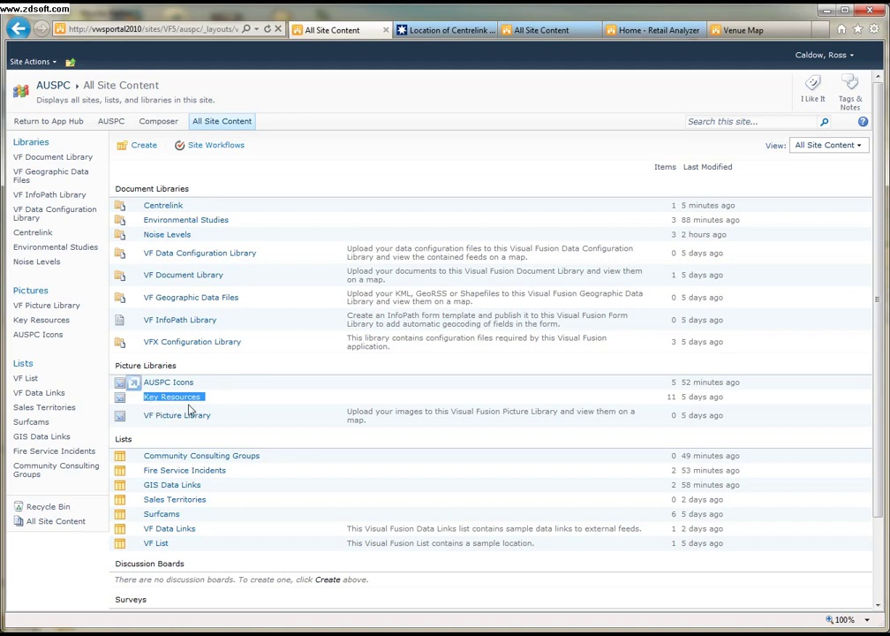
{"action": "triple_click", "coordinate": [275, 465]}
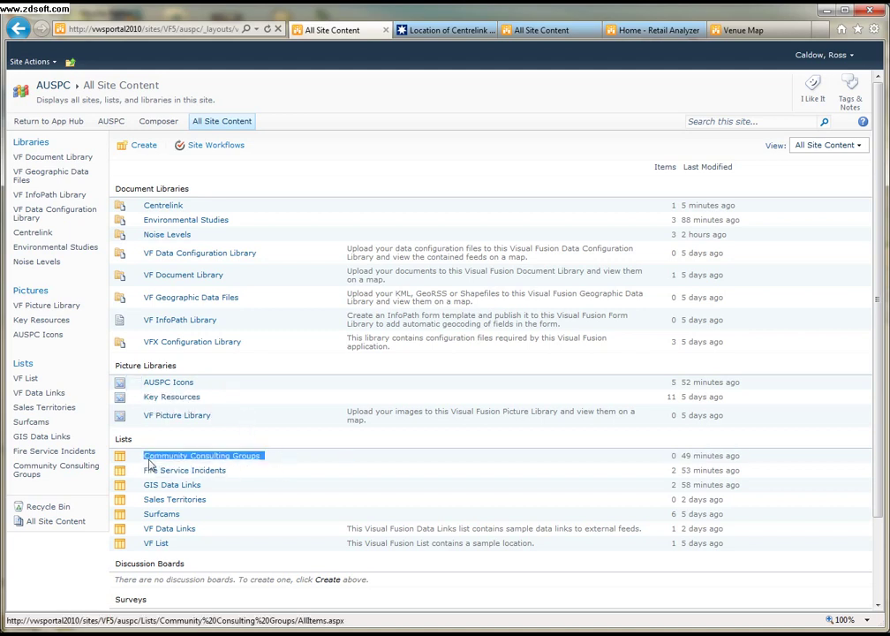
{"action": "left_click_drag", "start_coordinate": [149, 466], "coordinate": [678, 482]}
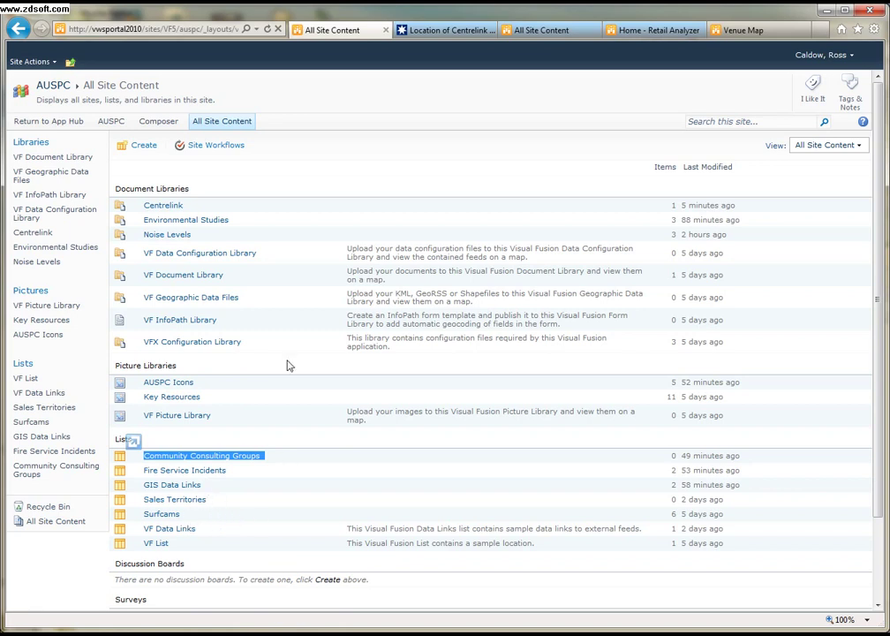
Step: Add the Centrelink offices feed from the Excel document libraries to the selected feeds in Visual Fusion Composer
{"action": "left_click", "coordinate": [158, 123]}
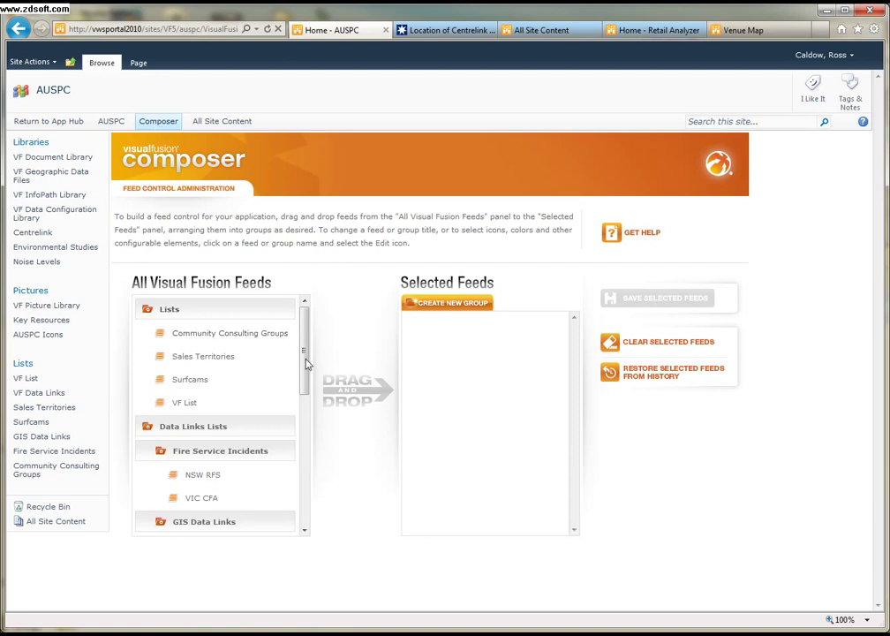
{"action": "left_click_drag", "start_coordinate": [303, 353], "coordinate": [311, 499]}
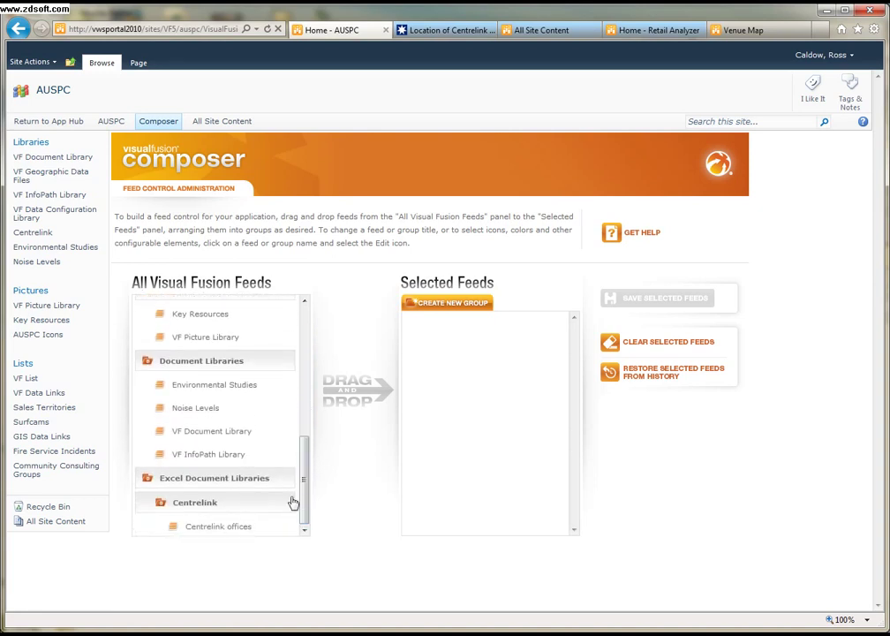
{"action": "left_click_drag", "start_coordinate": [239, 533], "coordinate": [446, 380]}
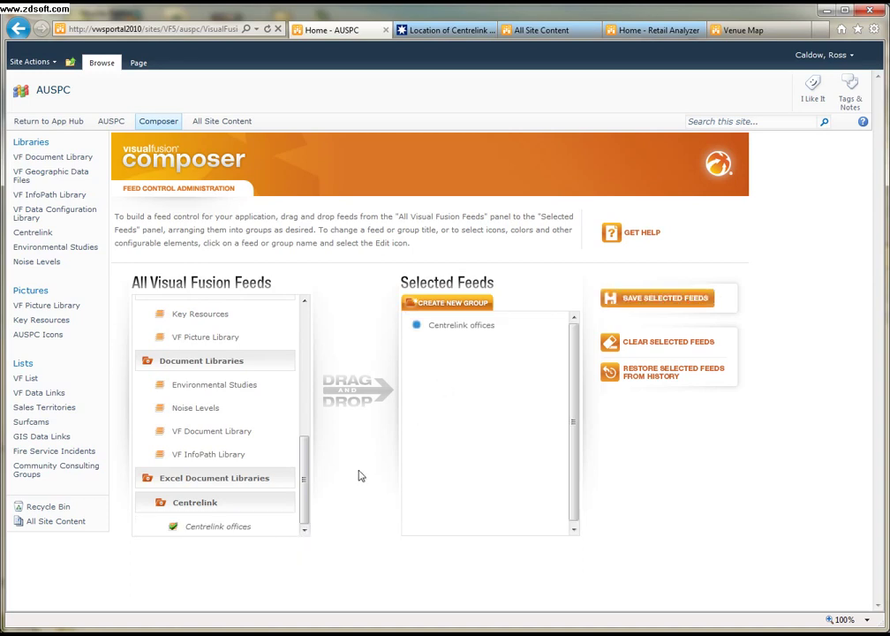
Step: Add a second Centrelink offices feed to the selected feeds and style the first one with the building point icon and a green fill
{"action": "left_click_drag", "start_coordinate": [232, 528], "coordinate": [463, 362]}
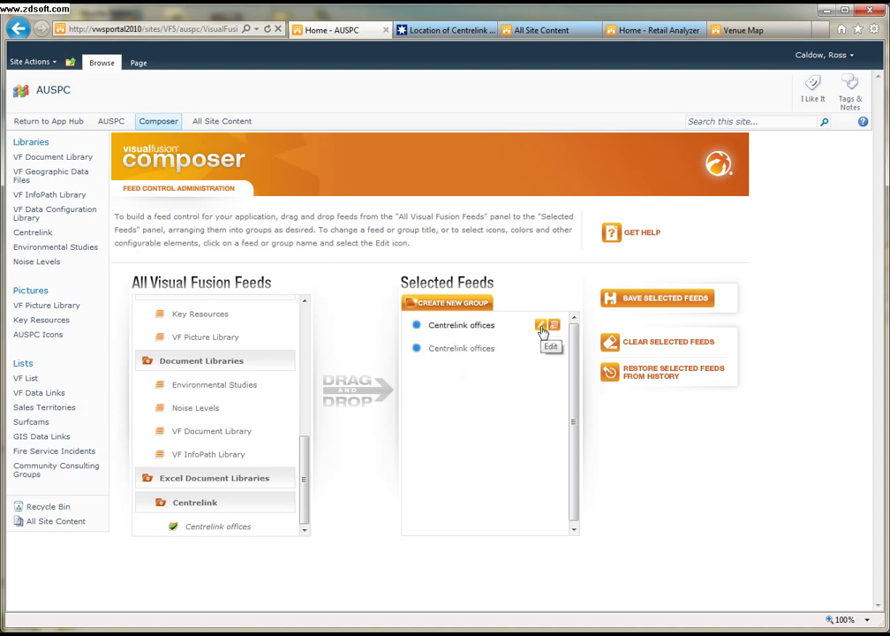
{"action": "left_click", "coordinate": [540, 326]}
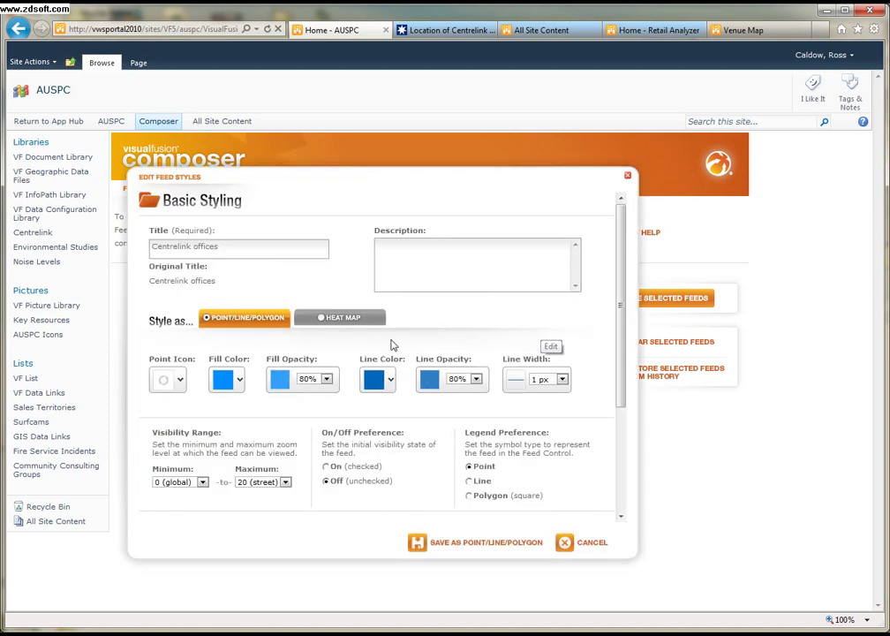
{"action": "left_click", "coordinate": [181, 379]}
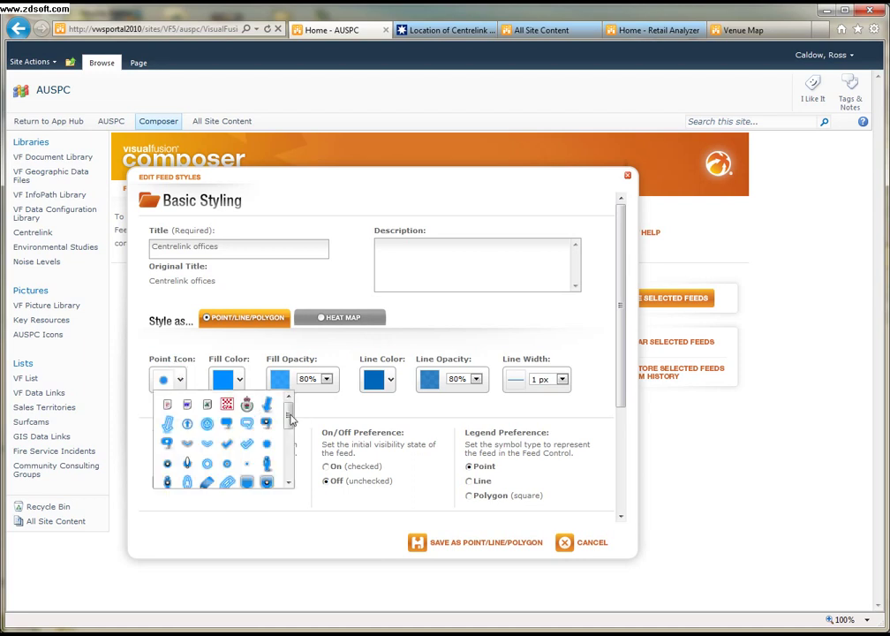
{"action": "left_click_drag", "start_coordinate": [291, 418], "coordinate": [291, 468]}
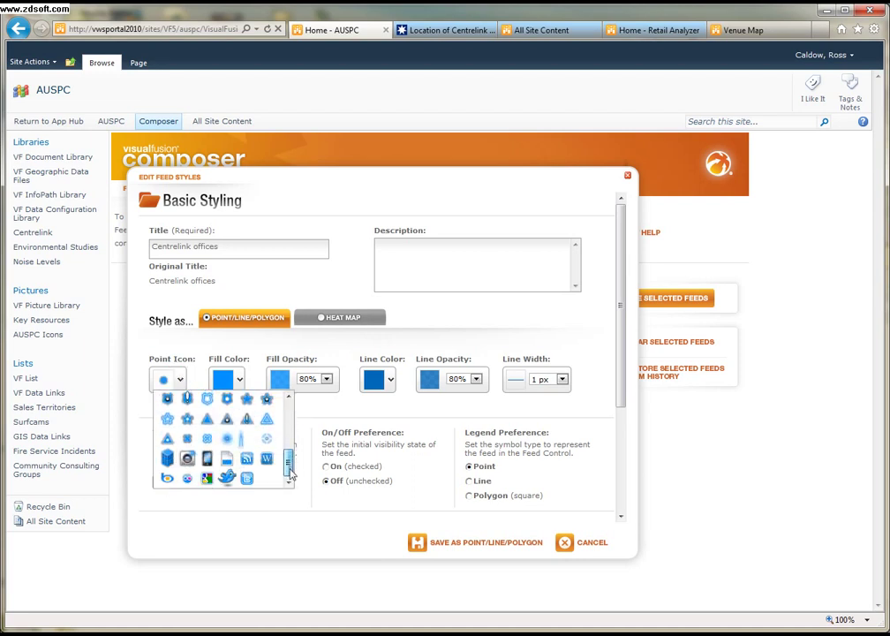
{"action": "left_click", "coordinate": [168, 460]}
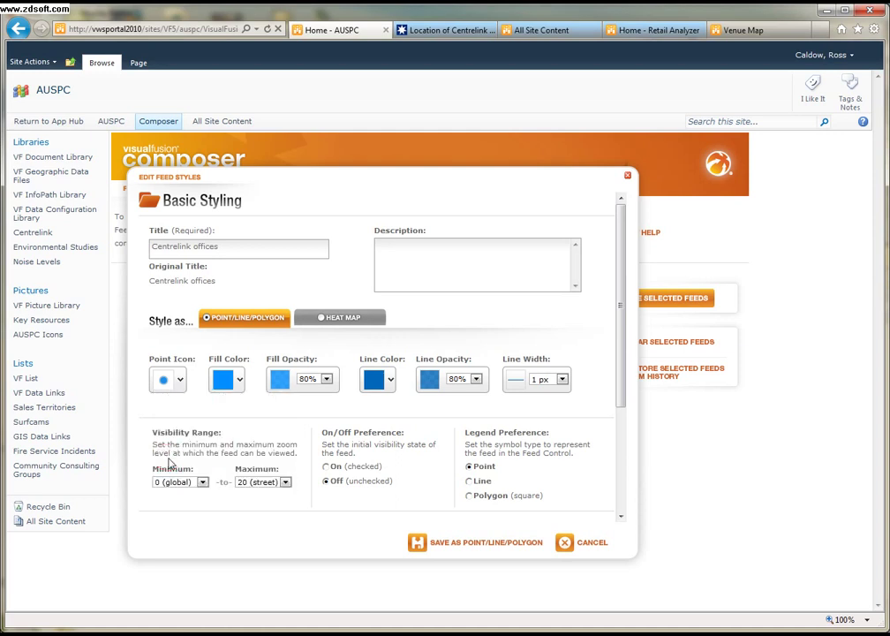
{"action": "left_click", "coordinate": [238, 379]}
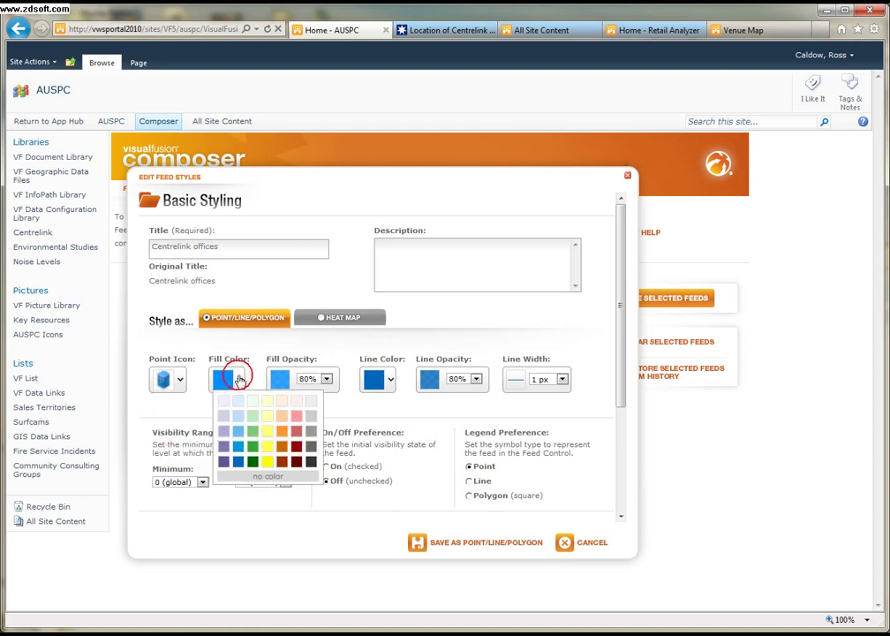
{"action": "left_click", "coordinate": [252, 448]}
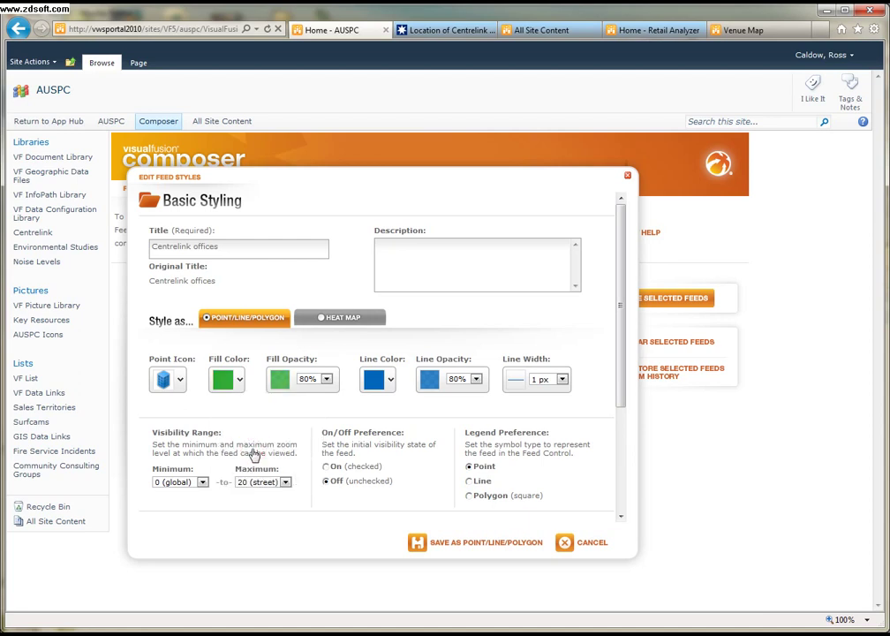
{"action": "left_click", "coordinate": [430, 542]}
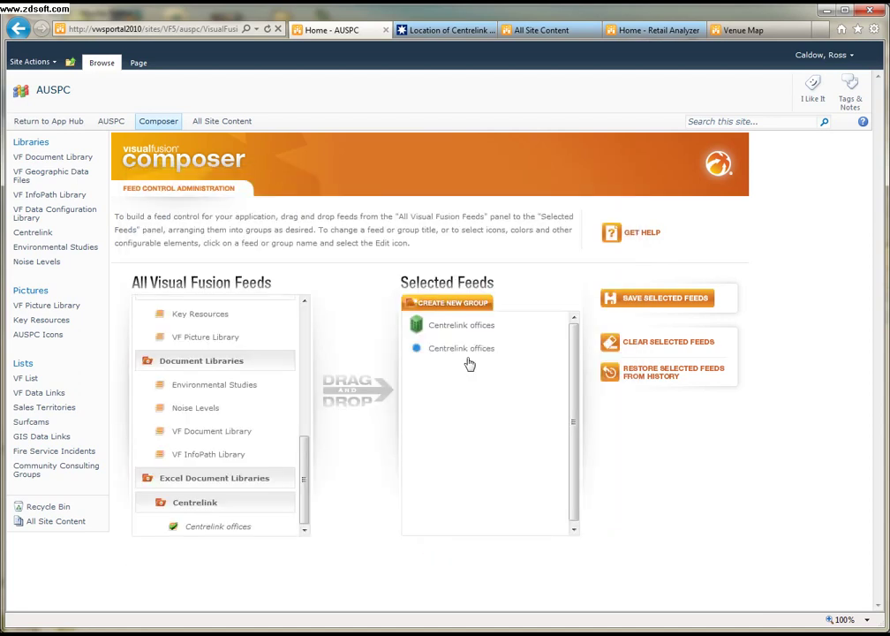
Step: Style the second Centrelink offices feed as a heat map with a 10km radius and a global intensity of 30 percent
{"action": "mouse_move", "coordinate": [526, 352]}
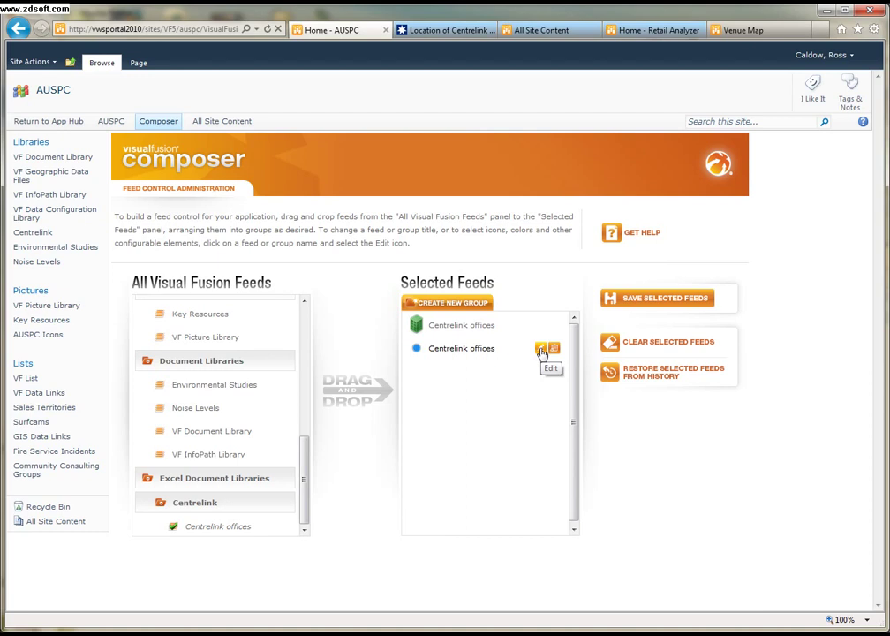
{"action": "left_click", "coordinate": [542, 350]}
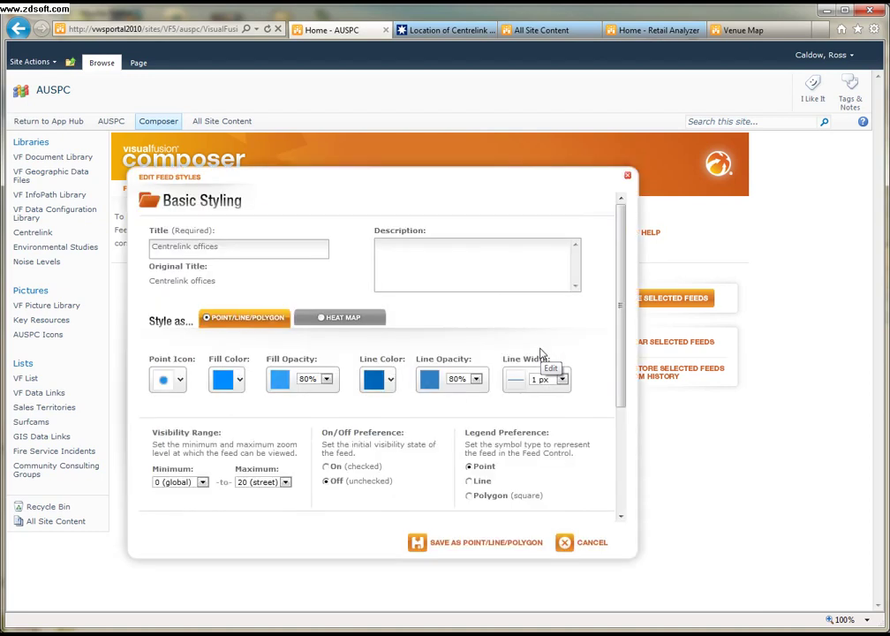
{"action": "left_click", "coordinate": [324, 320]}
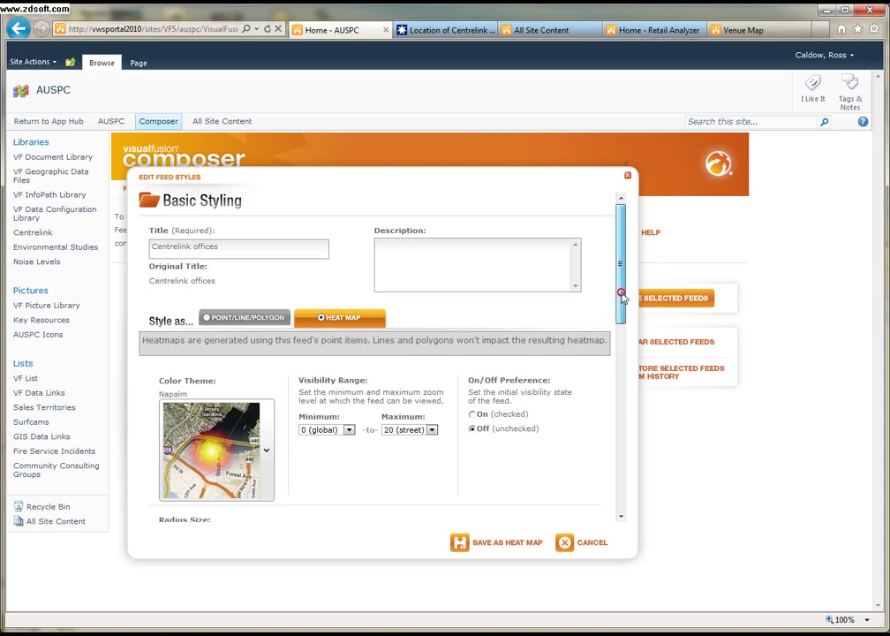
{"action": "left_click_drag", "start_coordinate": [622, 298], "coordinate": [621, 395]}
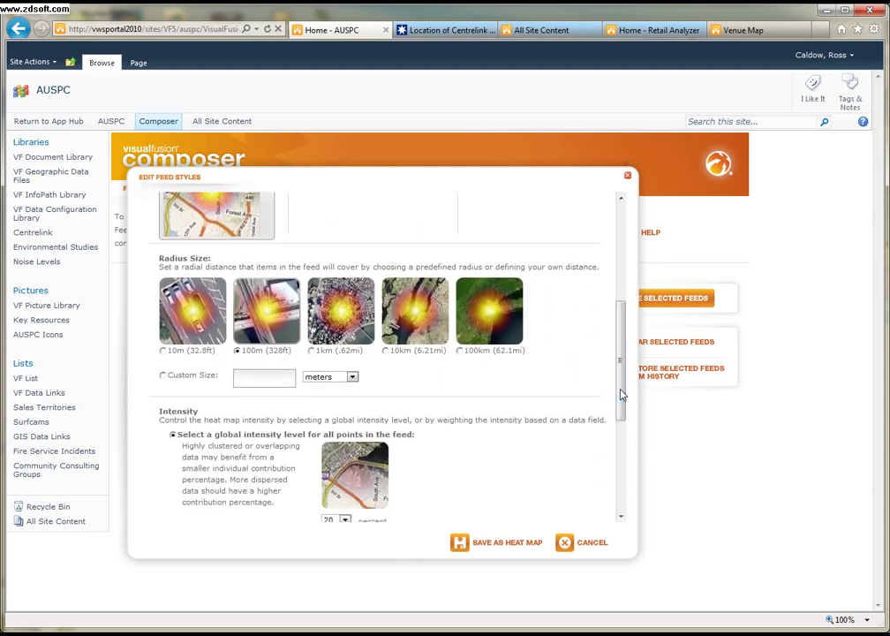
{"action": "left_click", "coordinate": [386, 350]}
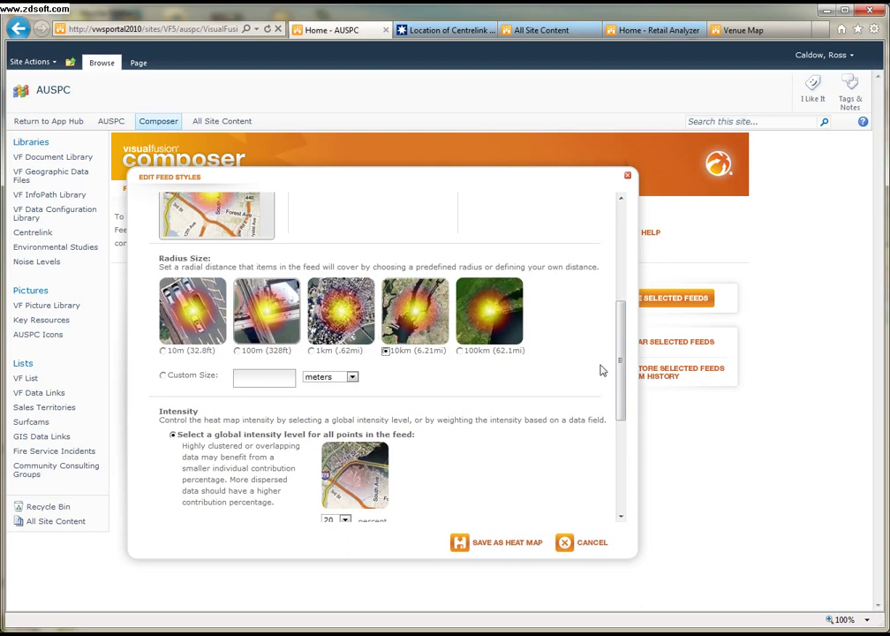
{"action": "left_click_drag", "start_coordinate": [620, 375], "coordinate": [603, 430]}
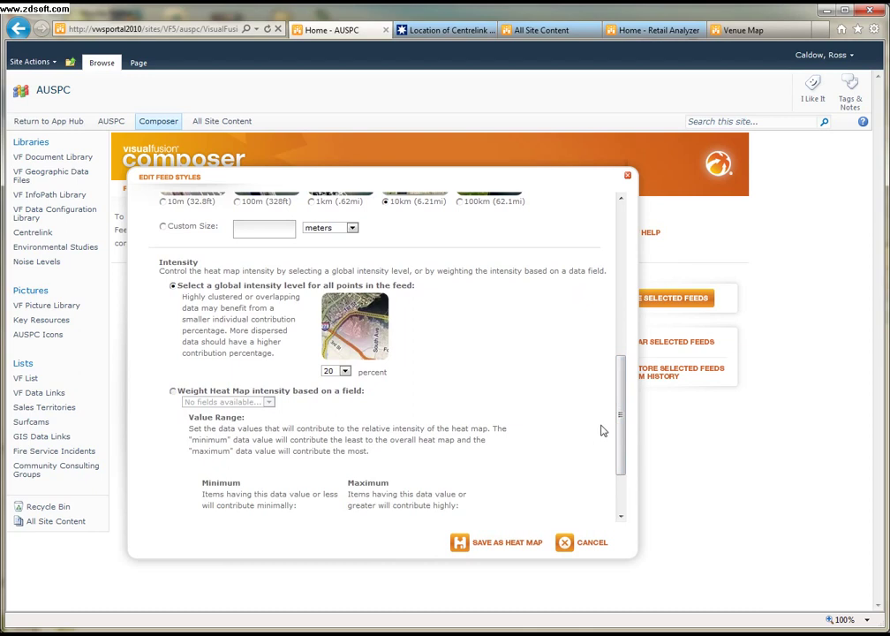
{"action": "left_click", "coordinate": [346, 371]}
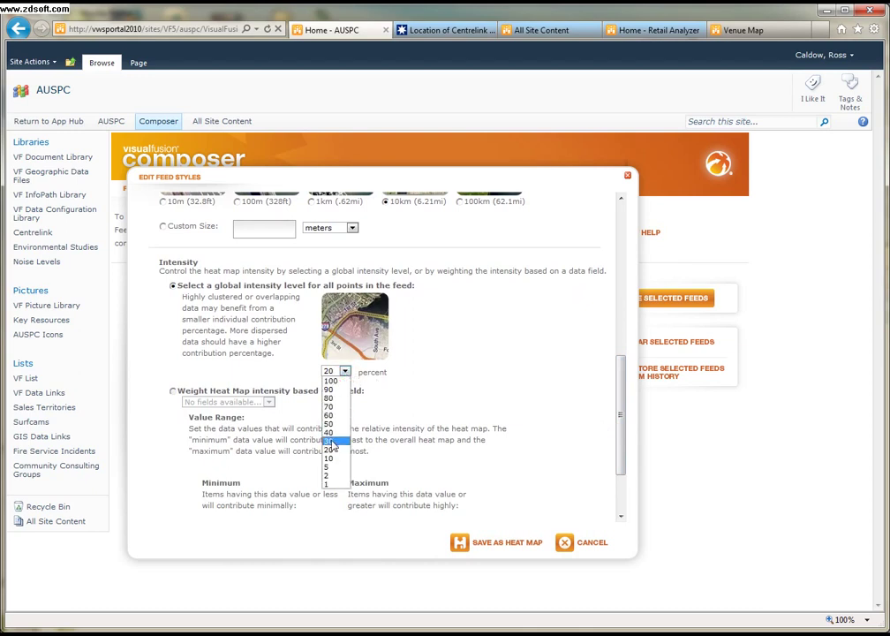
{"action": "left_click", "coordinate": [333, 441]}
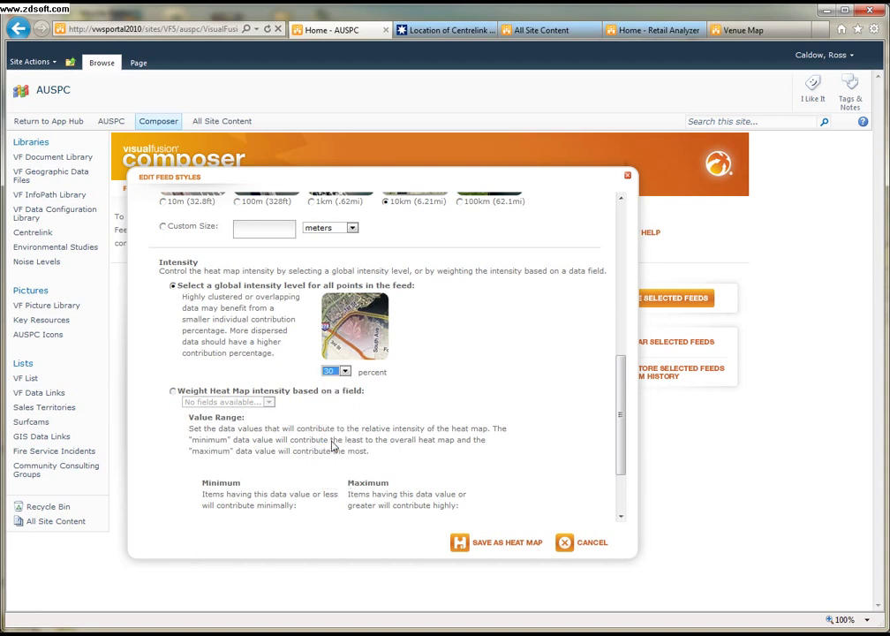
{"action": "left_click", "coordinate": [481, 545]}
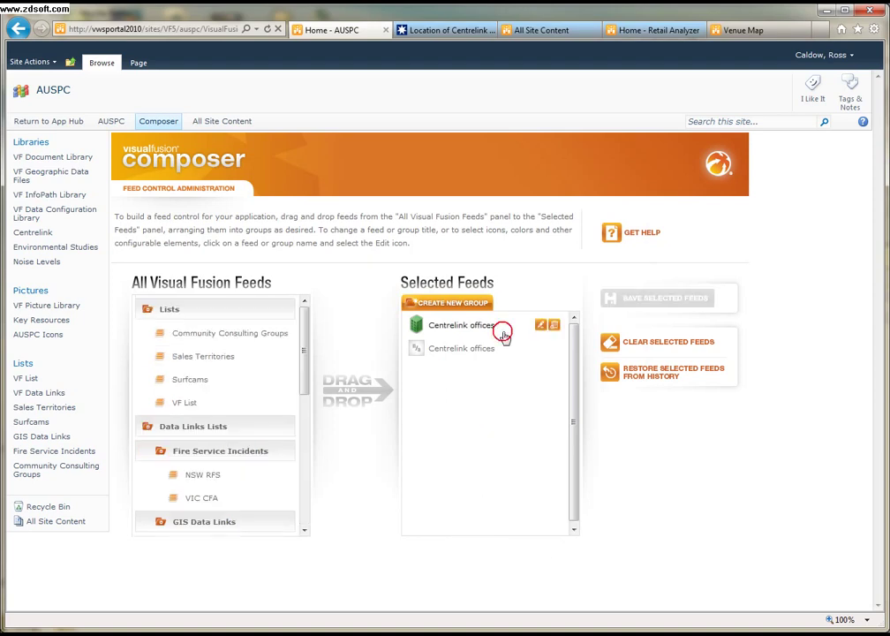
Step: Create an initially collapsed feed group titled Centrelink and place both Centrelink offices feeds inside it
{"action": "left_click", "coordinate": [452, 303]}
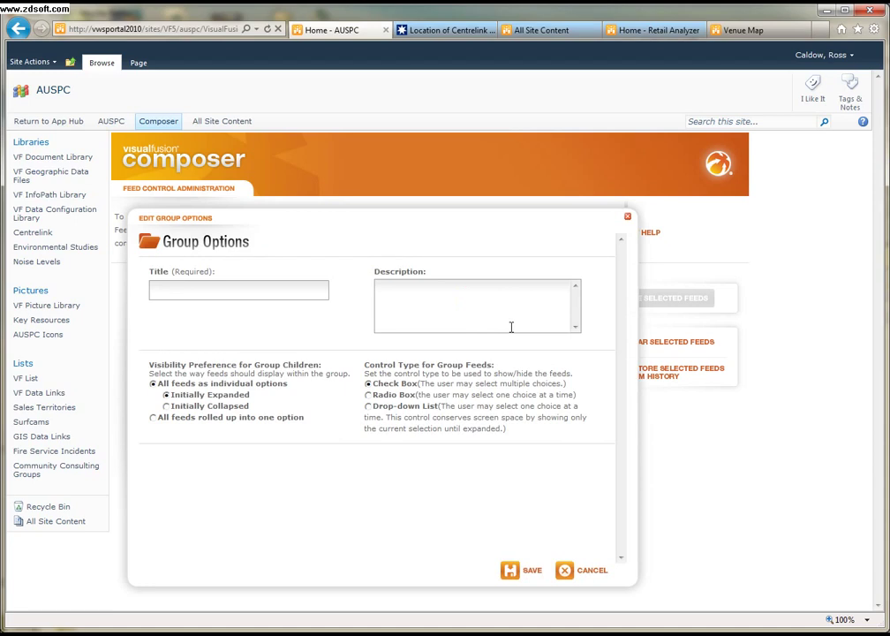
{"action": "left_click", "coordinate": [271, 287]}
{"action": "type", "text": "Centrelink"}
{"action": "left_click", "coordinate": [166, 405]}
{"action": "left_click", "coordinate": [528, 570]}
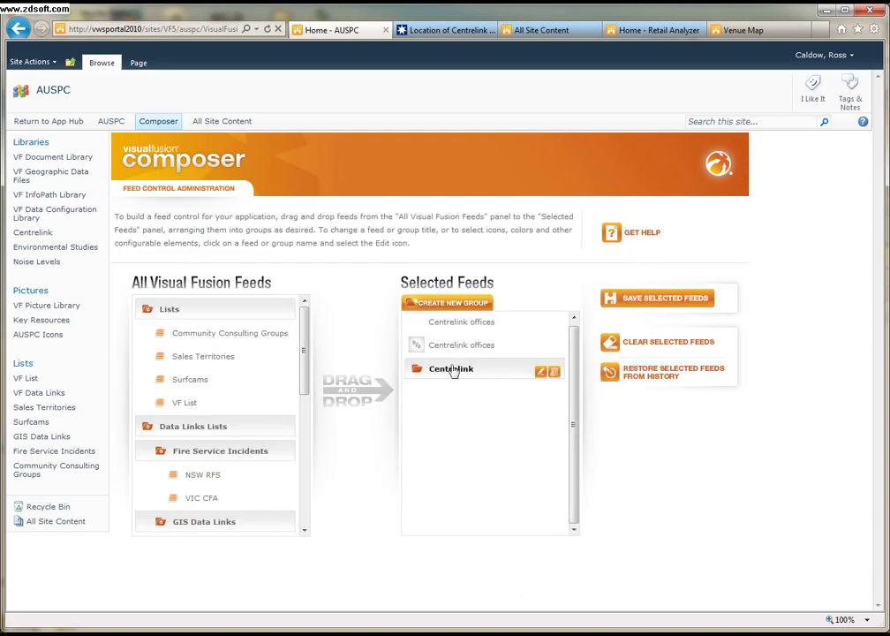
{"action": "left_click_drag", "start_coordinate": [451, 369], "coordinate": [474, 343]}
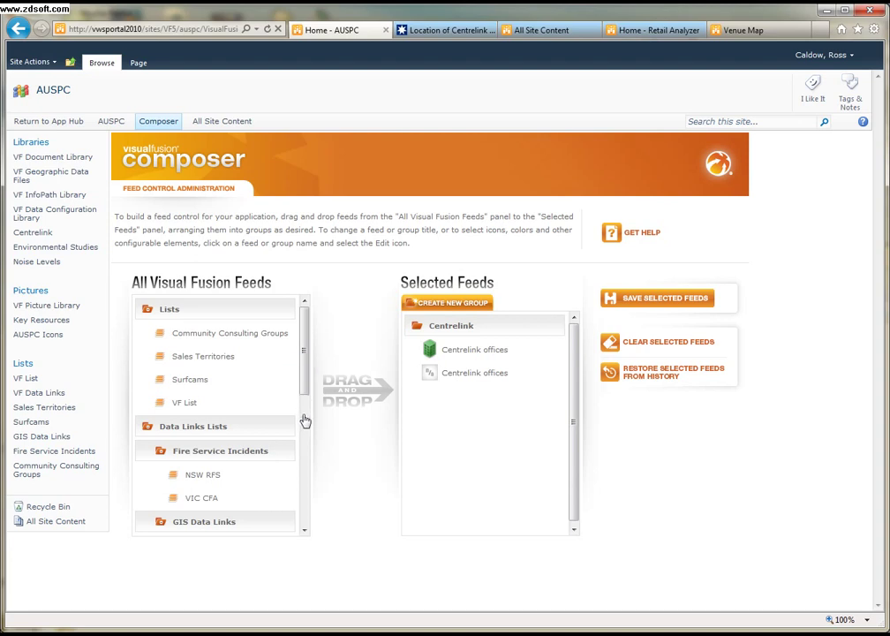
Step: Add the GIS Data Links group and the Key Resources, Environmental Studies, Noise Levels and University of Sydney feeds to the selected feeds
{"action": "left_click_drag", "start_coordinate": [304, 382], "coordinate": [307, 429]}
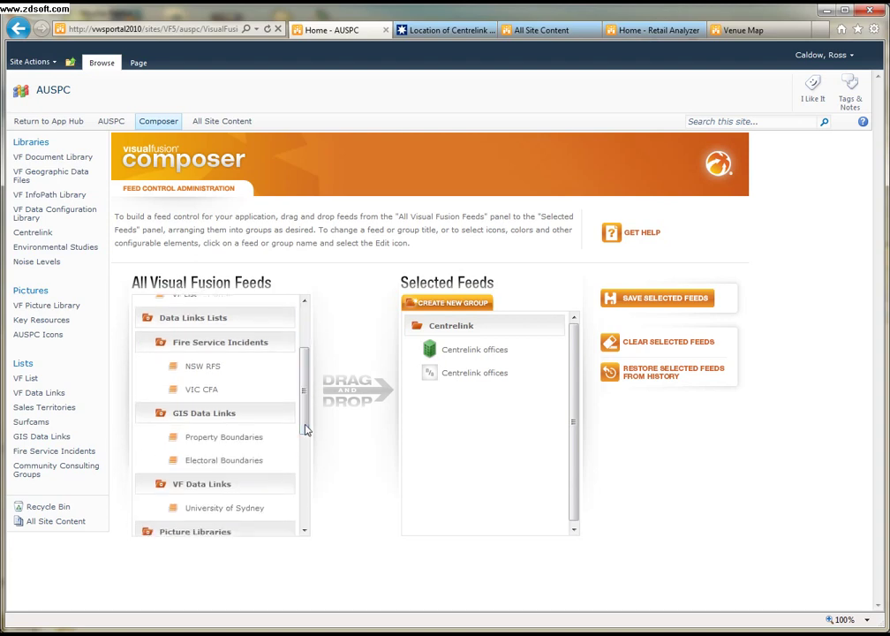
{"action": "left_click_drag", "start_coordinate": [205, 417], "coordinate": [415, 404]}
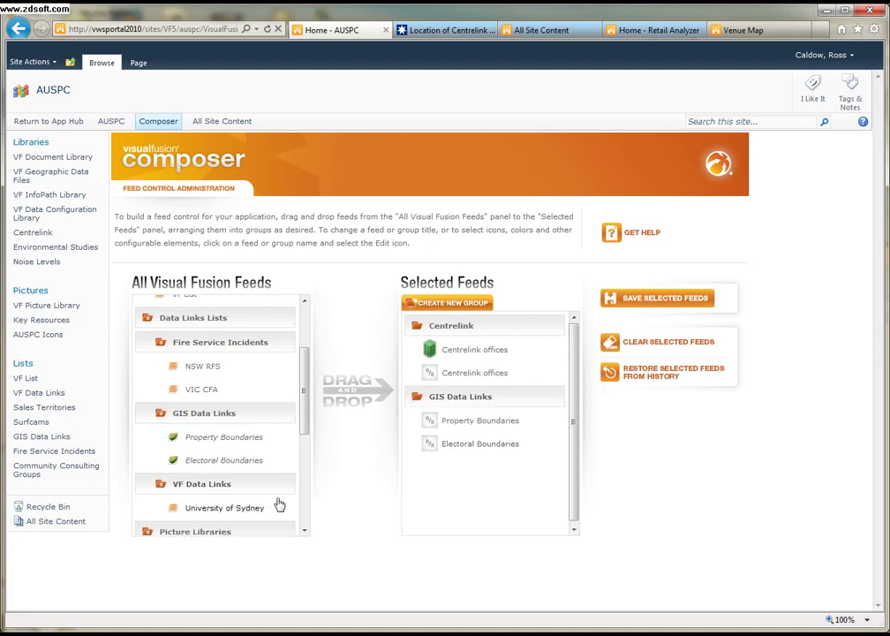
{"action": "left_click_drag", "start_coordinate": [304, 413], "coordinate": [306, 462]}
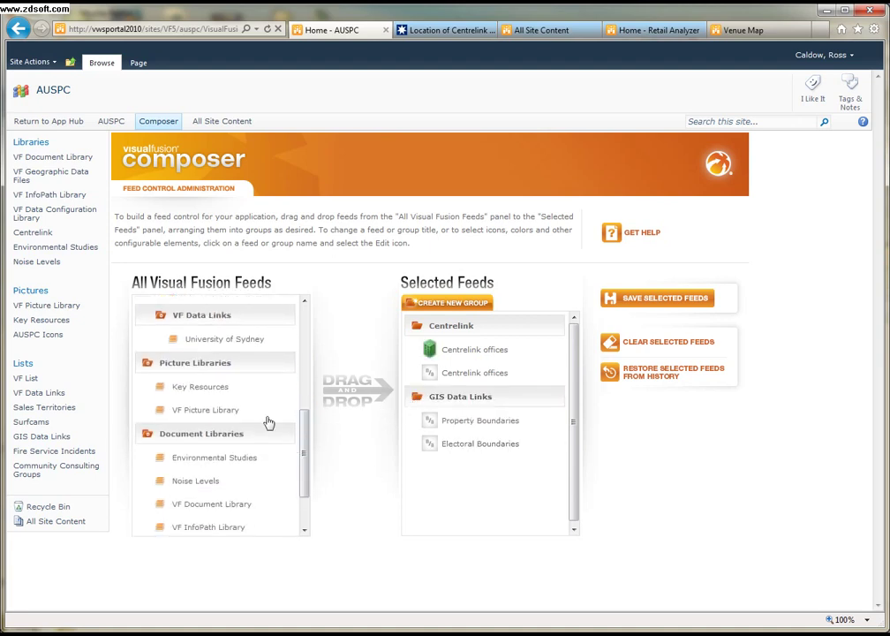
{"action": "left_click_drag", "start_coordinate": [210, 388], "coordinate": [431, 325]}
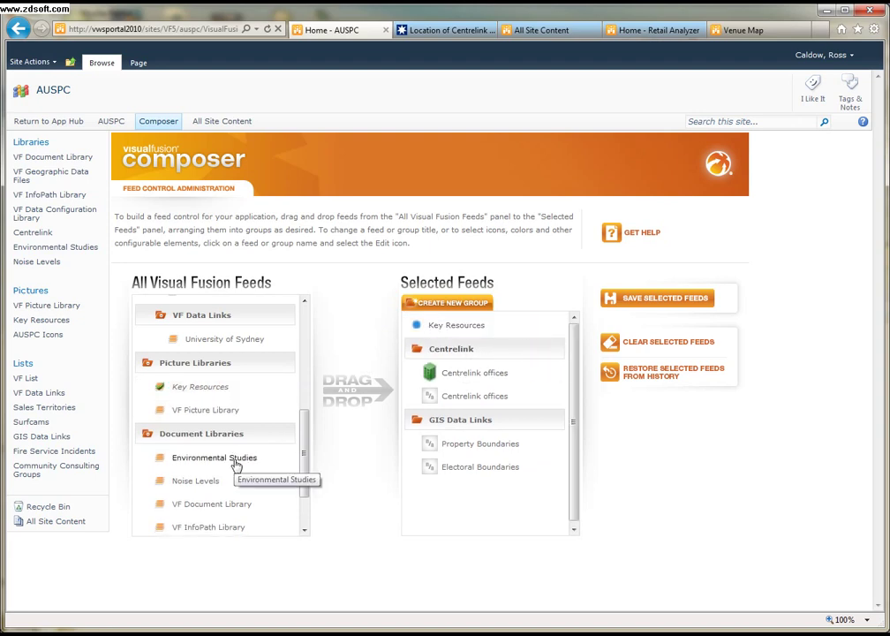
{"action": "left_click_drag", "start_coordinate": [233, 459], "coordinate": [454, 324]}
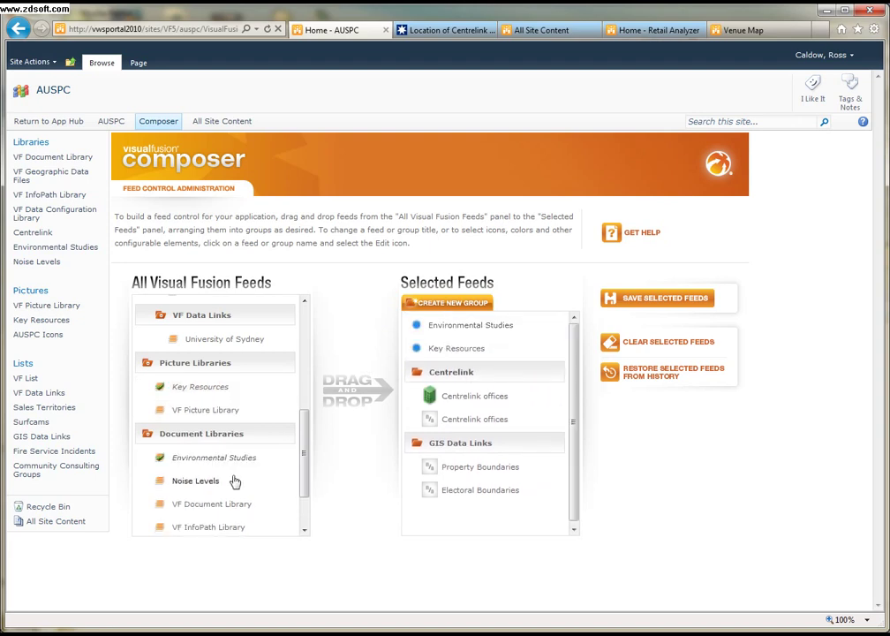
{"action": "left_click_drag", "start_coordinate": [197, 481], "coordinate": [453, 324]}
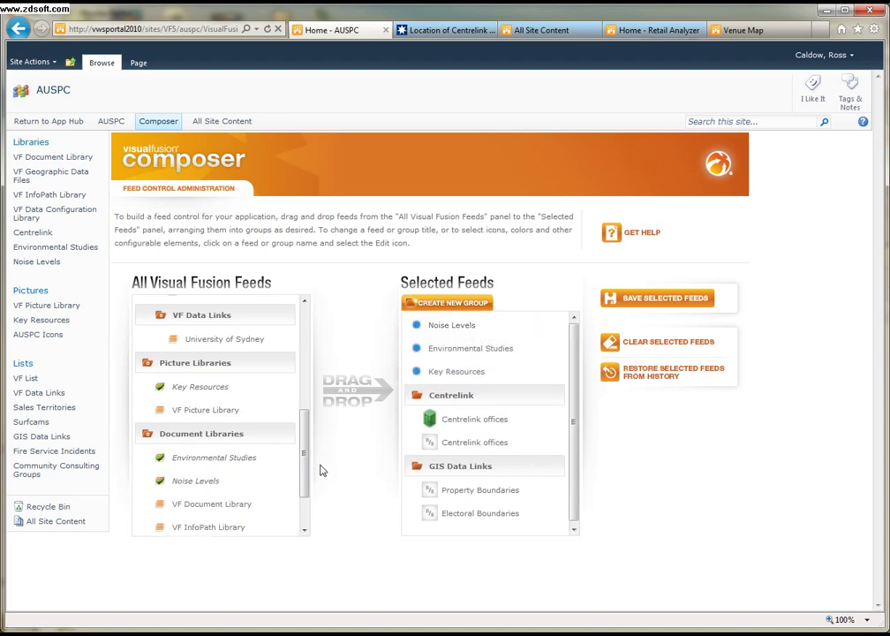
{"action": "left_click_drag", "start_coordinate": [243, 342], "coordinate": [432, 397]}
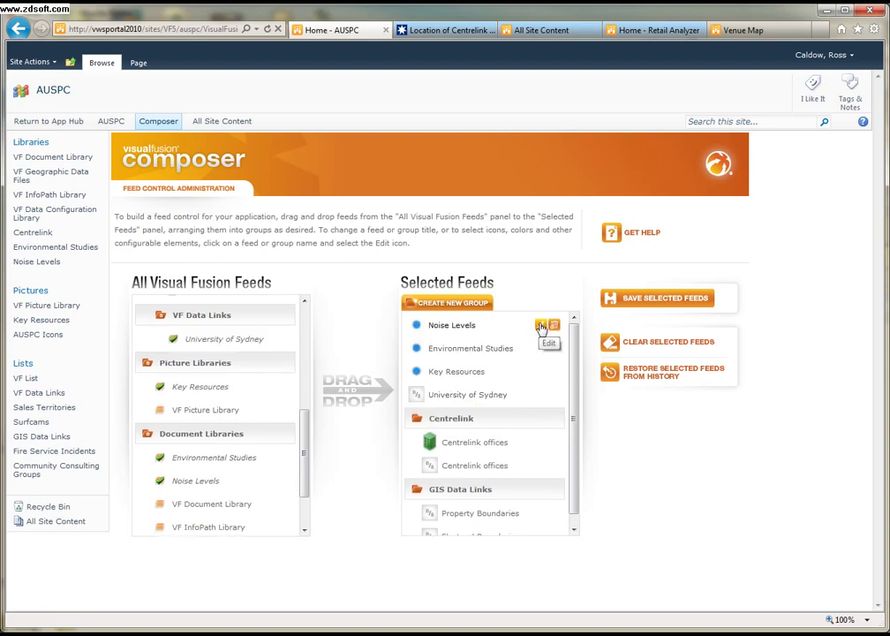
Step: Set the Noise Levels feed's point icon to the Excel document icon and save it as point/line/polygon
{"action": "left_click", "coordinate": [541, 326]}
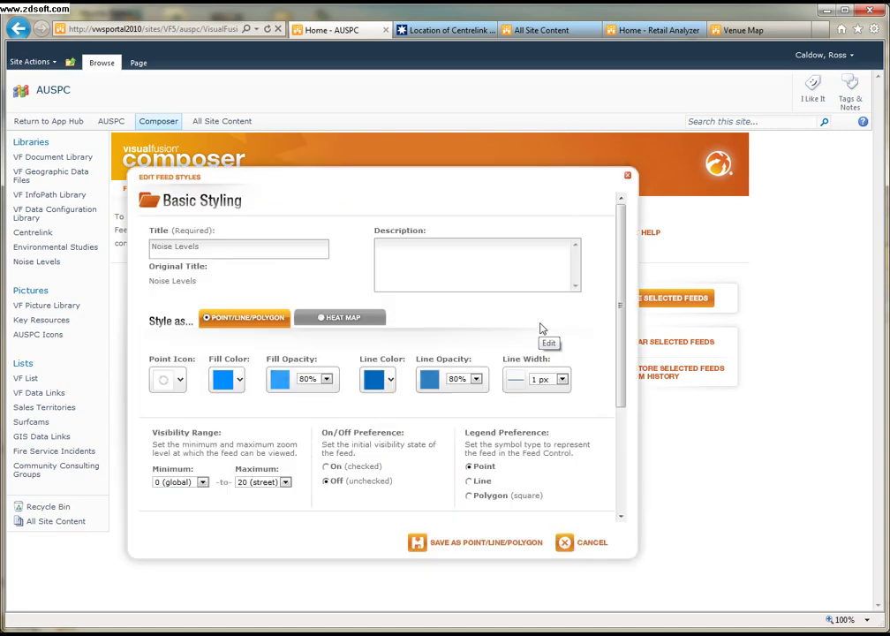
{"action": "left_click", "coordinate": [180, 380]}
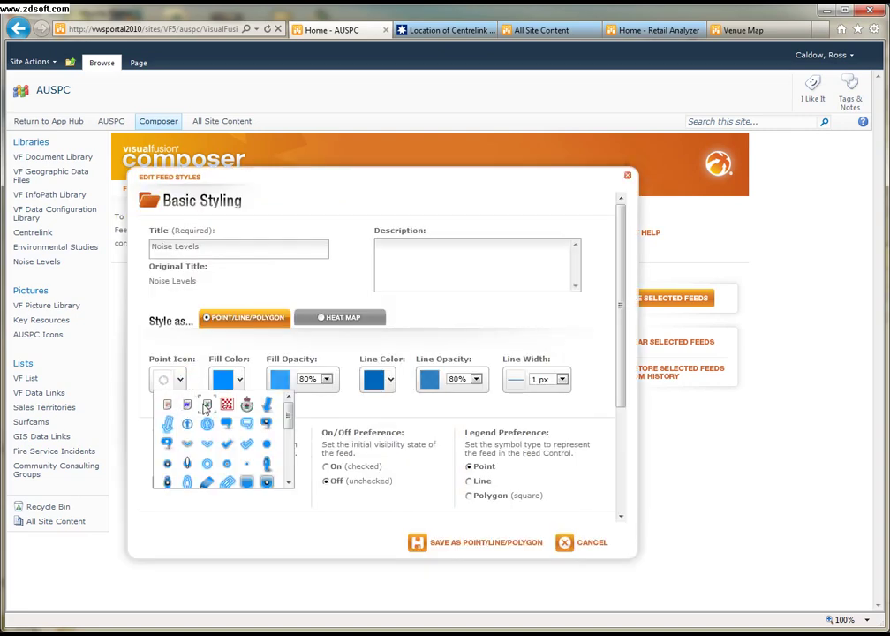
{"action": "left_click", "coordinate": [209, 406]}
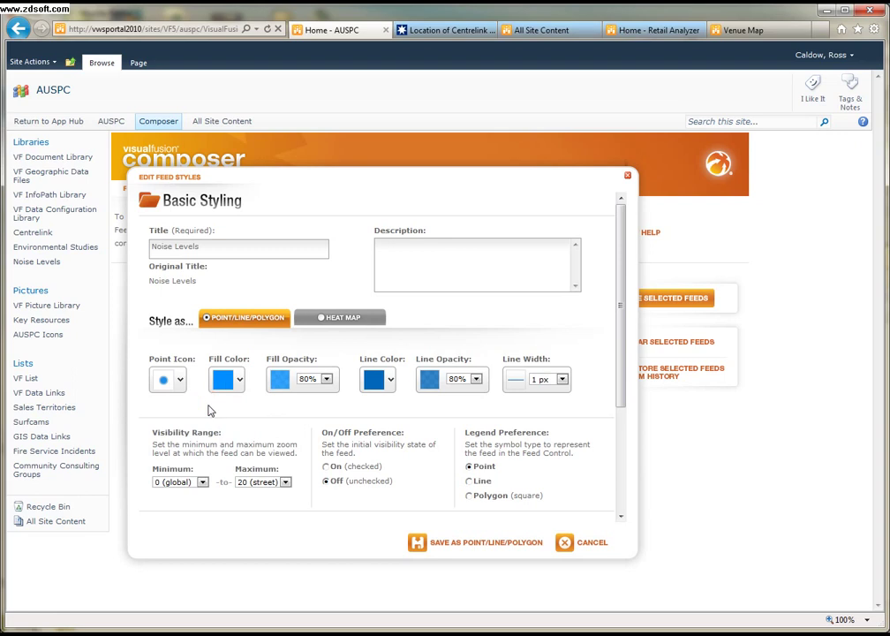
{"action": "left_click", "coordinate": [441, 539]}
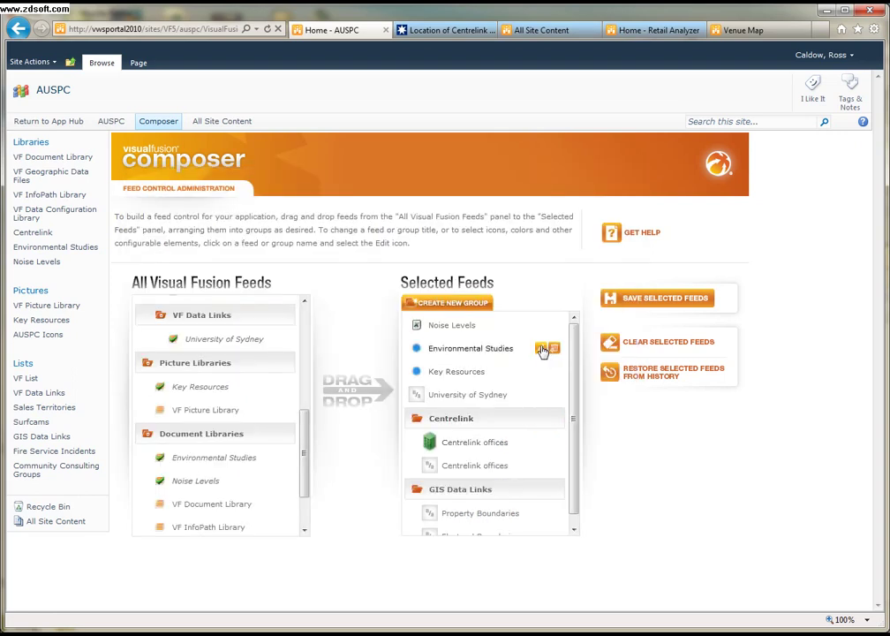
Step: Set the Environmental Studies feed's point icon to the Word document icon and save it as point/line/polygon
{"action": "left_click", "coordinate": [540, 349]}
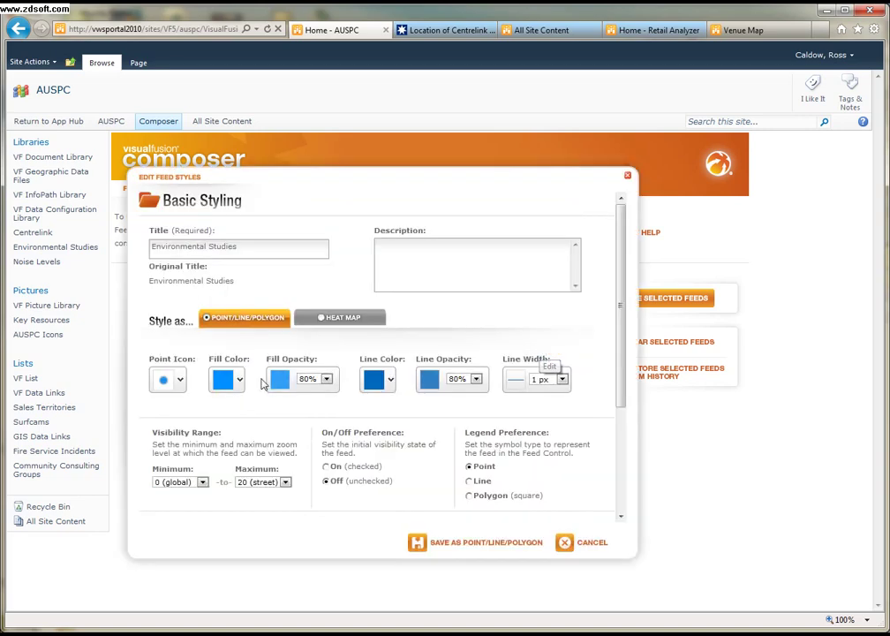
{"action": "left_click", "coordinate": [180, 380]}
{"action": "left_click", "coordinate": [186, 412]}
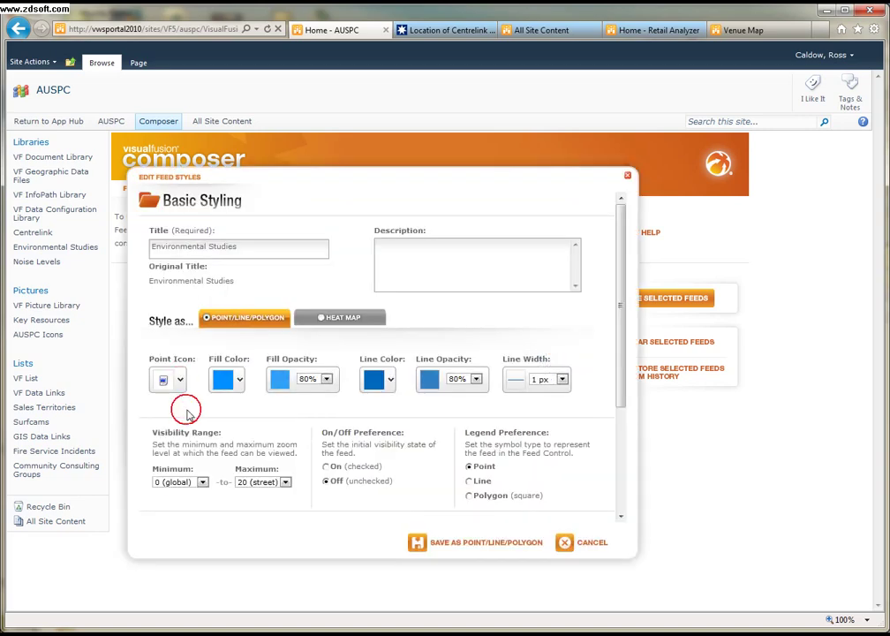
{"action": "left_click", "coordinate": [452, 542]}
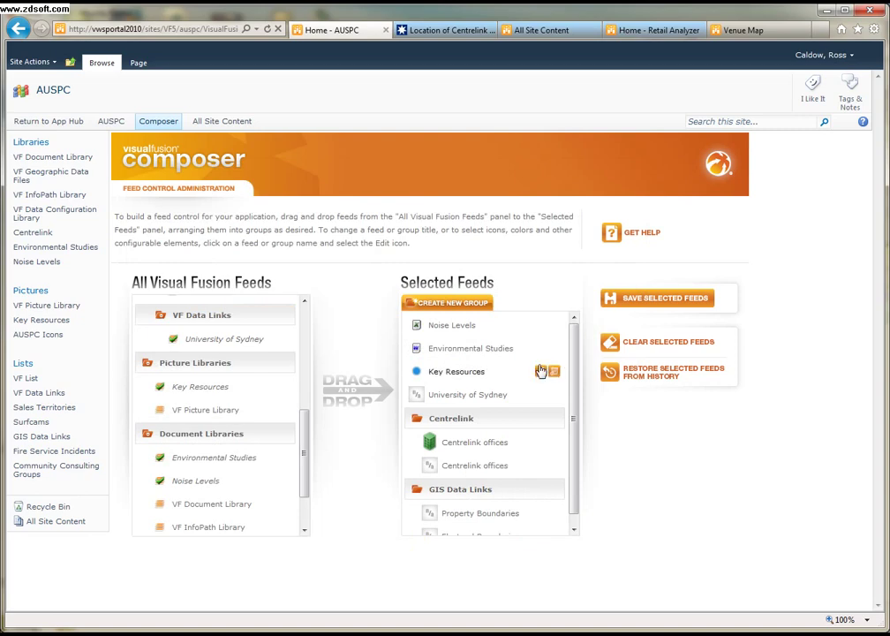
Step: Style the Key Resources feed with the solid person point icon and a bright yellow fill, and save it as point/line/polygon
{"action": "left_click", "coordinate": [542, 371]}
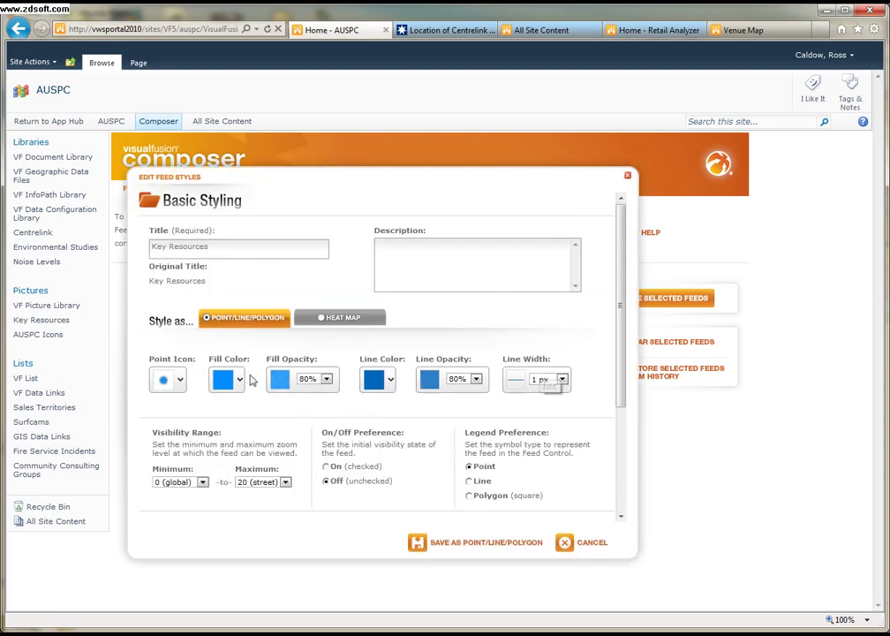
{"action": "left_click", "coordinate": [181, 381]}
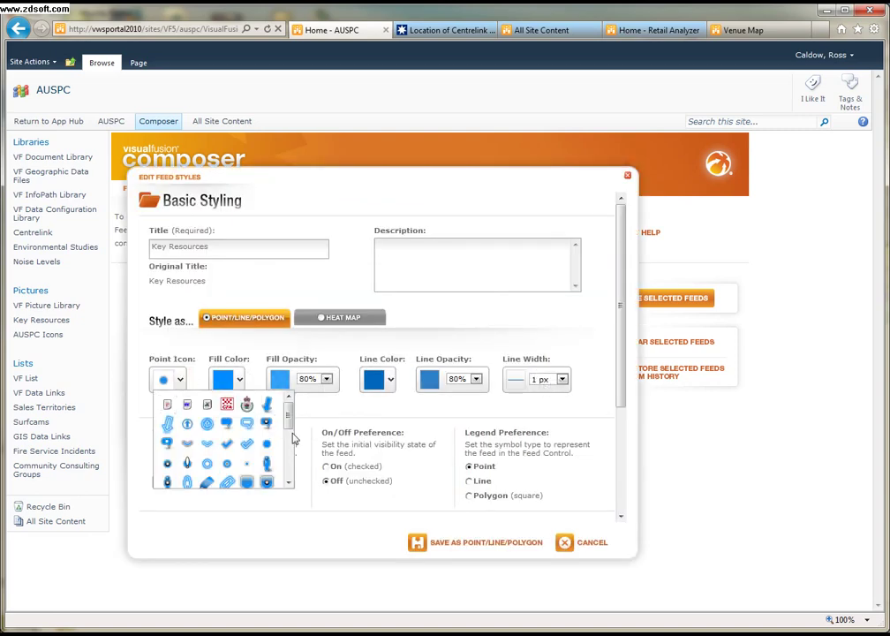
{"action": "left_click_drag", "start_coordinate": [292, 419], "coordinate": [286, 444]}
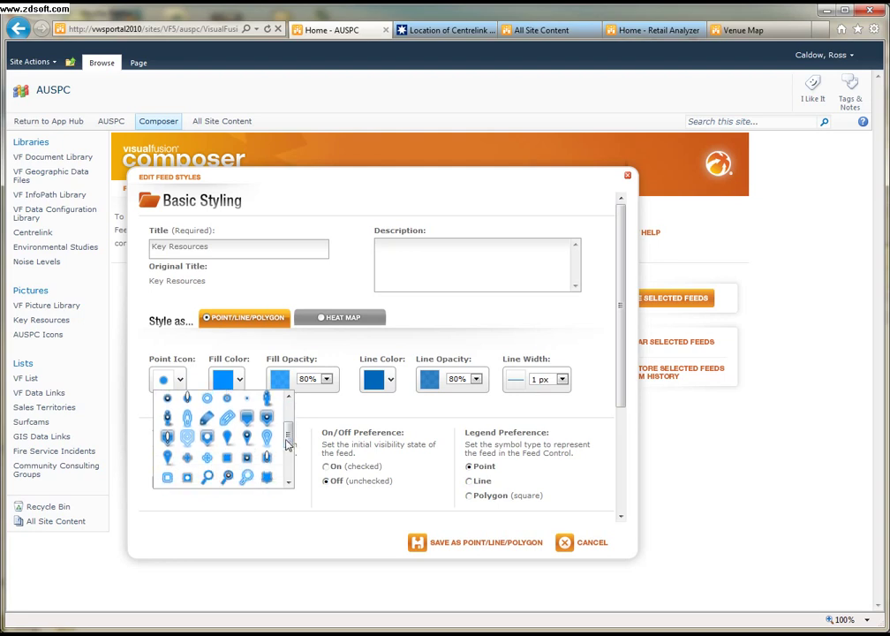
{"action": "left_click", "coordinate": [169, 422]}
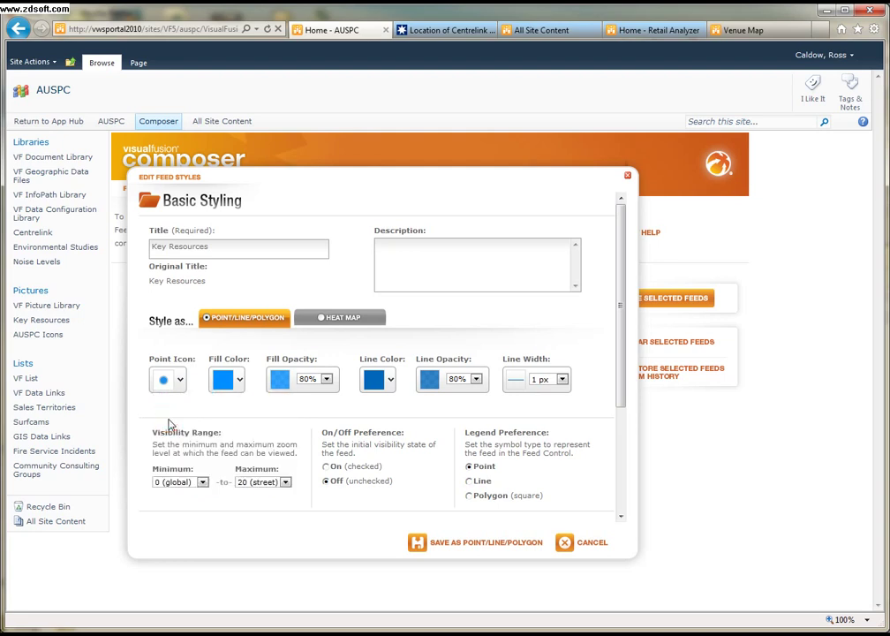
{"action": "left_click", "coordinate": [240, 379]}
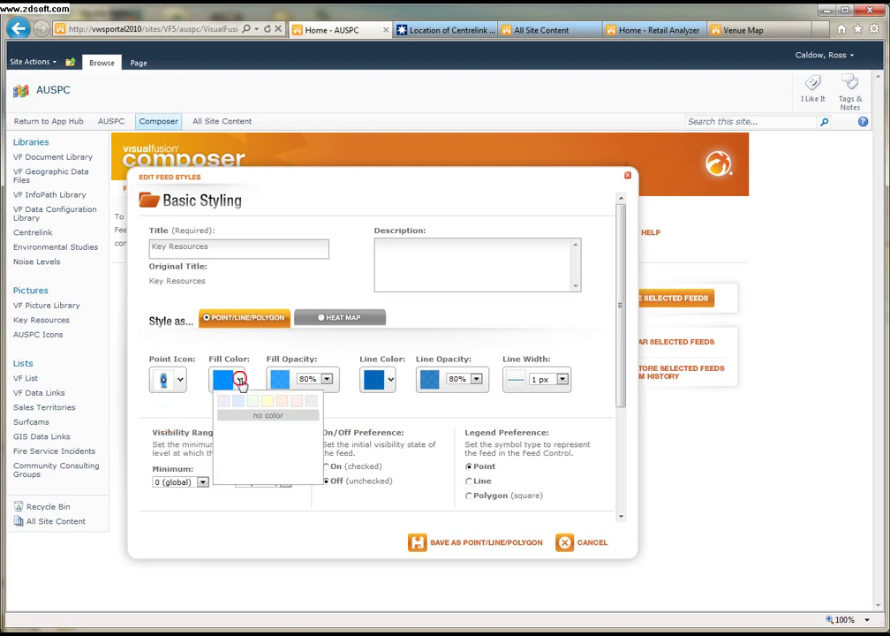
{"action": "left_click", "coordinate": [268, 447]}
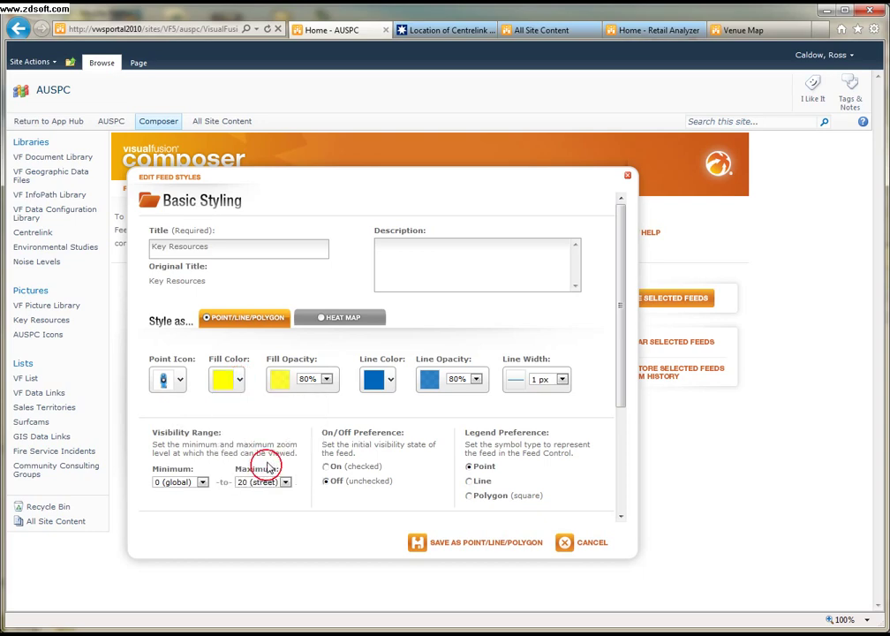
{"action": "left_click", "coordinate": [448, 543]}
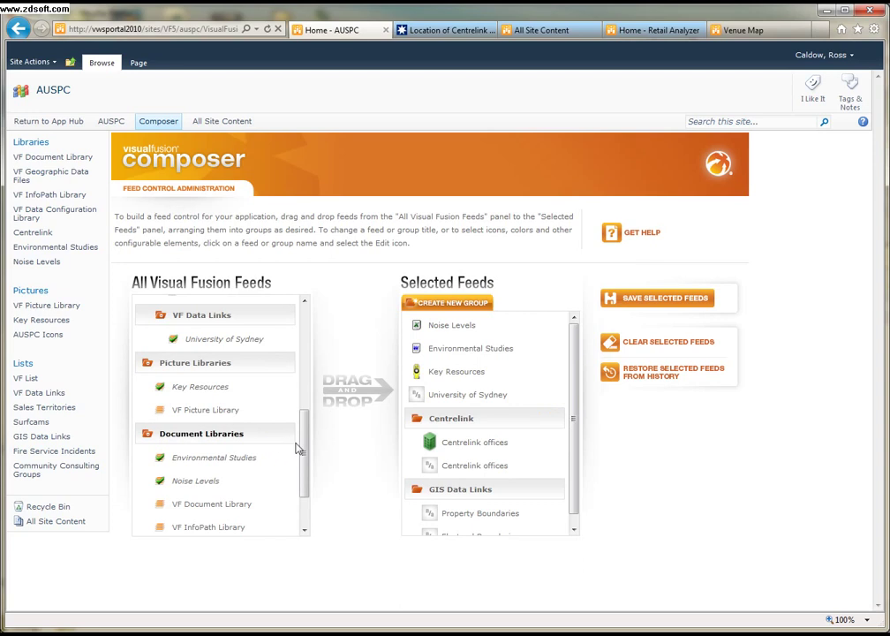
Step: Add the Surfcams list feed to the selected feeds between Key Resources and University of Sydney
{"action": "left_click_drag", "start_coordinate": [303, 441], "coordinate": [306, 356]}
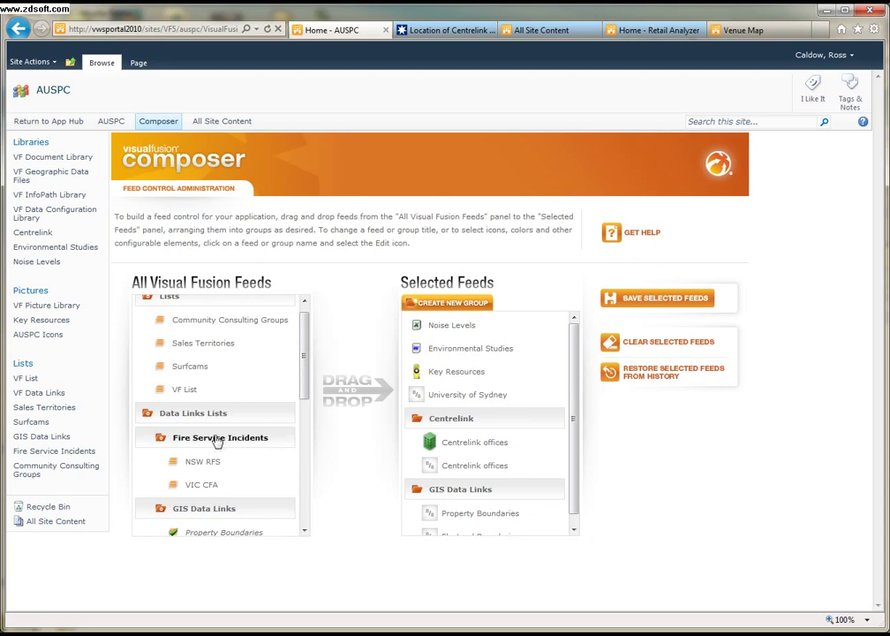
{"action": "scroll", "coordinate": [423, 496], "scroll_direction": "down", "scroll_amount": 1}
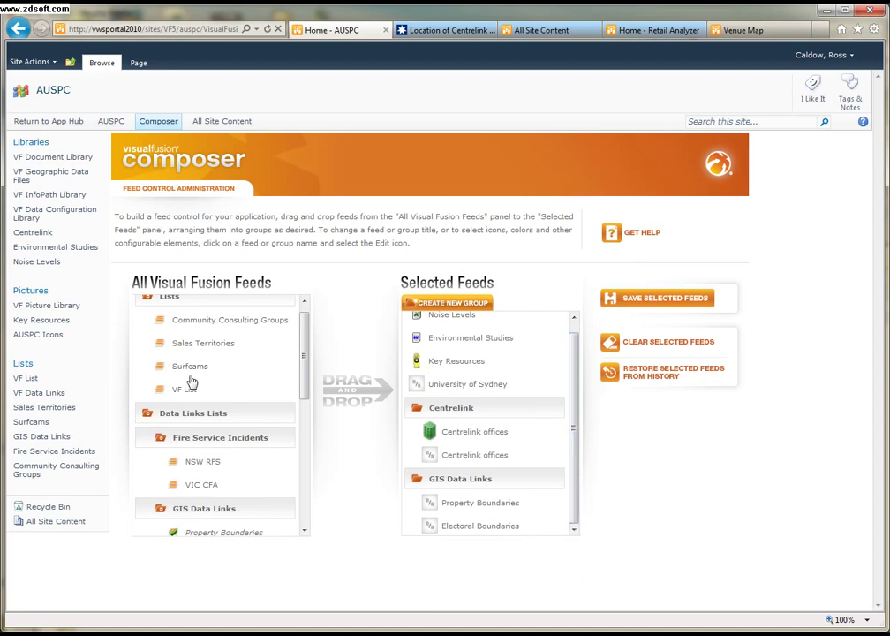
{"action": "left_click_drag", "start_coordinate": [191, 378], "coordinate": [428, 381]}
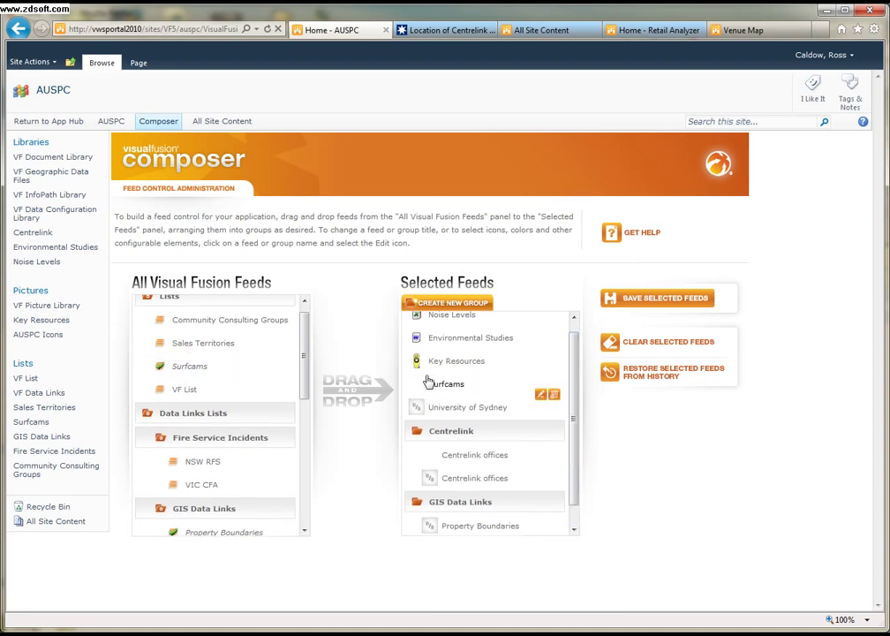
Step: Style the Surfcams feed with the camera lens point icon and a dark orange fill, and save it as point/line/polygon
{"action": "left_click", "coordinate": [540, 394]}
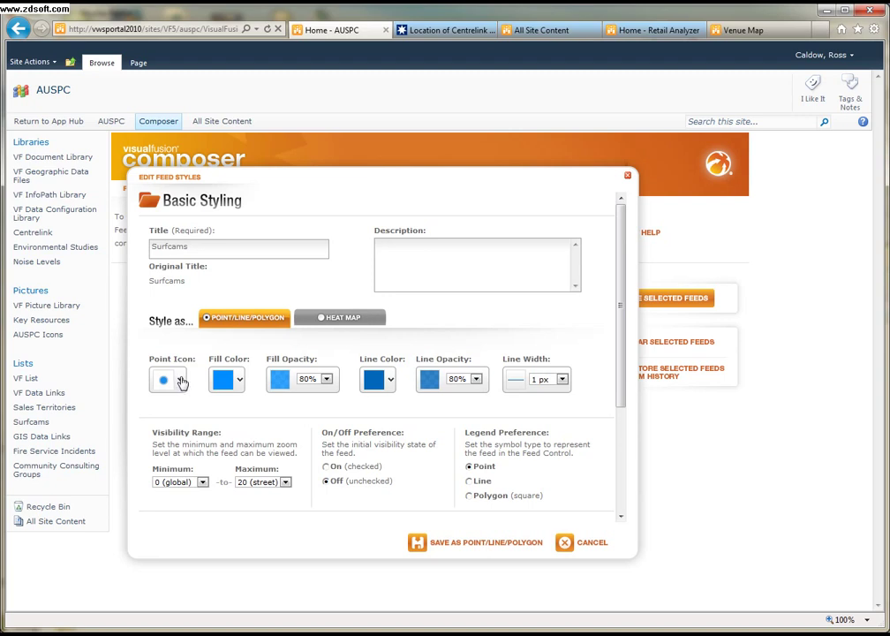
{"action": "left_click", "coordinate": [181, 380]}
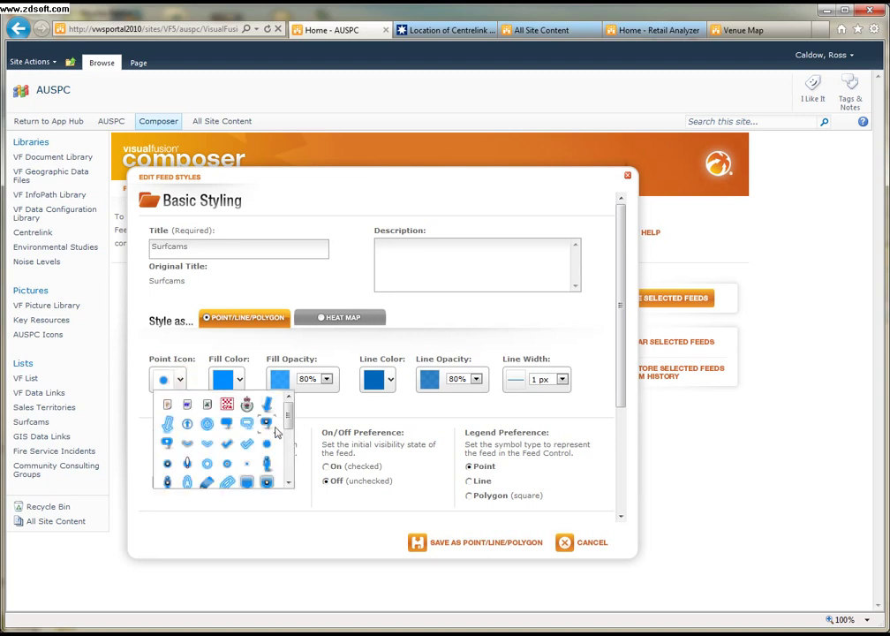
{"action": "left_click_drag", "start_coordinate": [287, 421], "coordinate": [283, 474]}
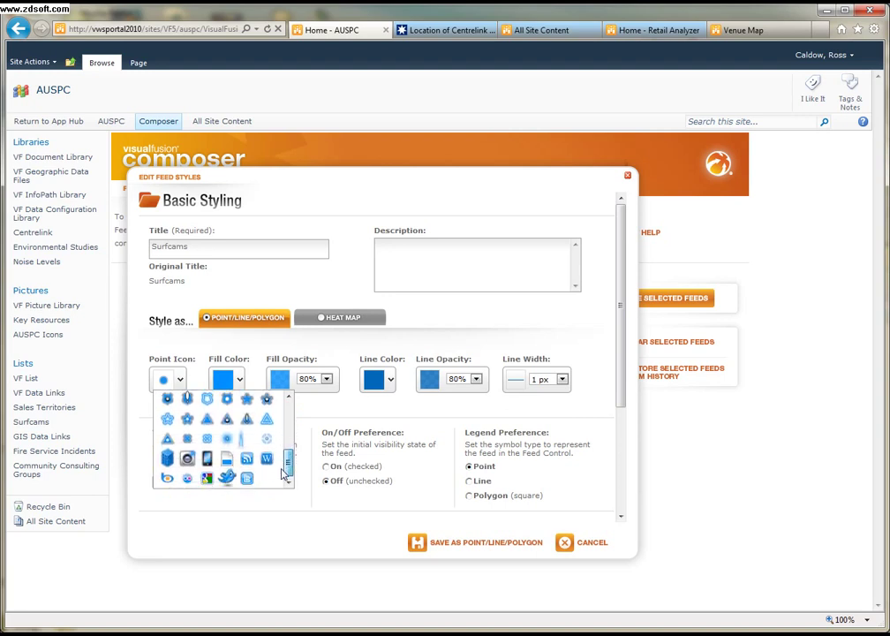
{"action": "left_click", "coordinate": [186, 458]}
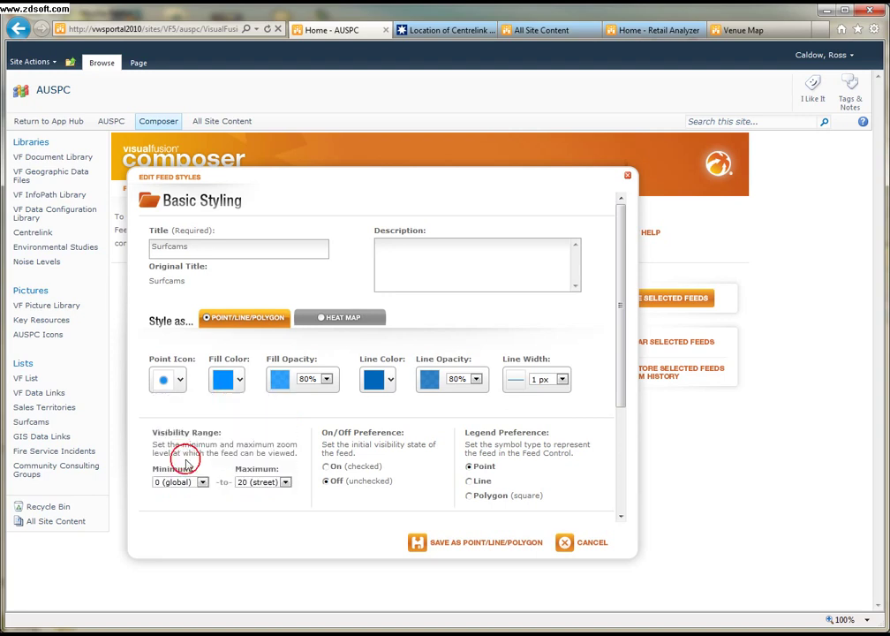
{"action": "left_click", "coordinate": [240, 380]}
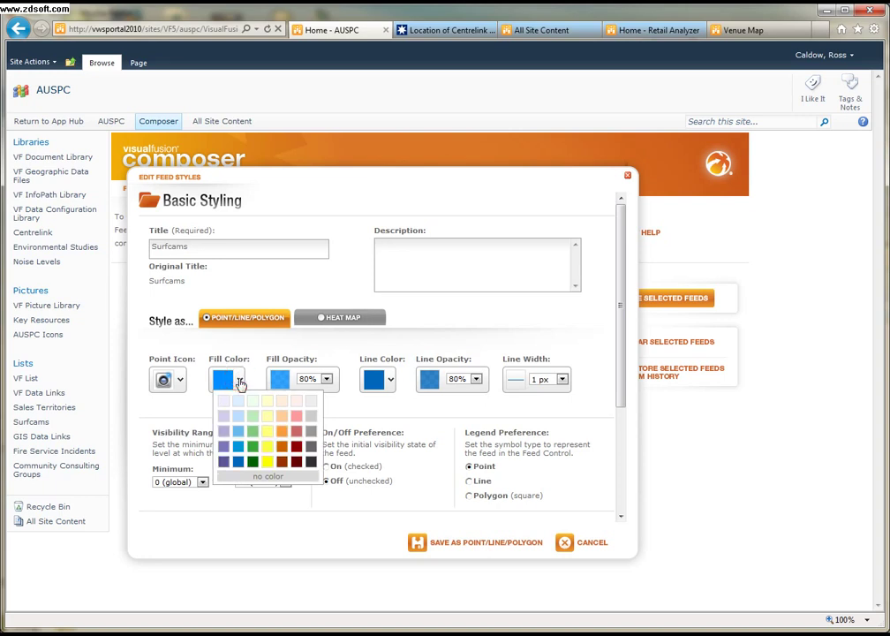
{"action": "left_click", "coordinate": [275, 447]}
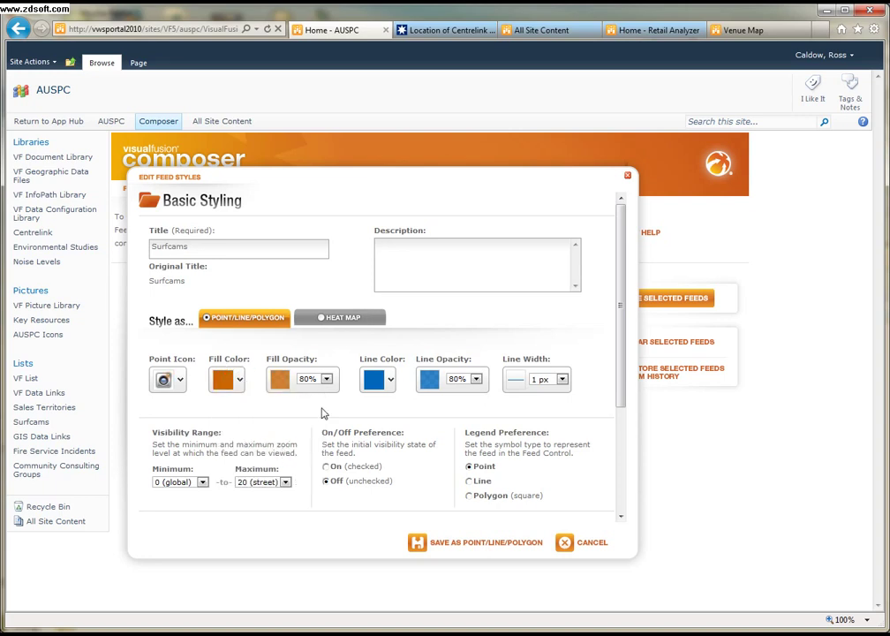
{"action": "left_click", "coordinate": [441, 541]}
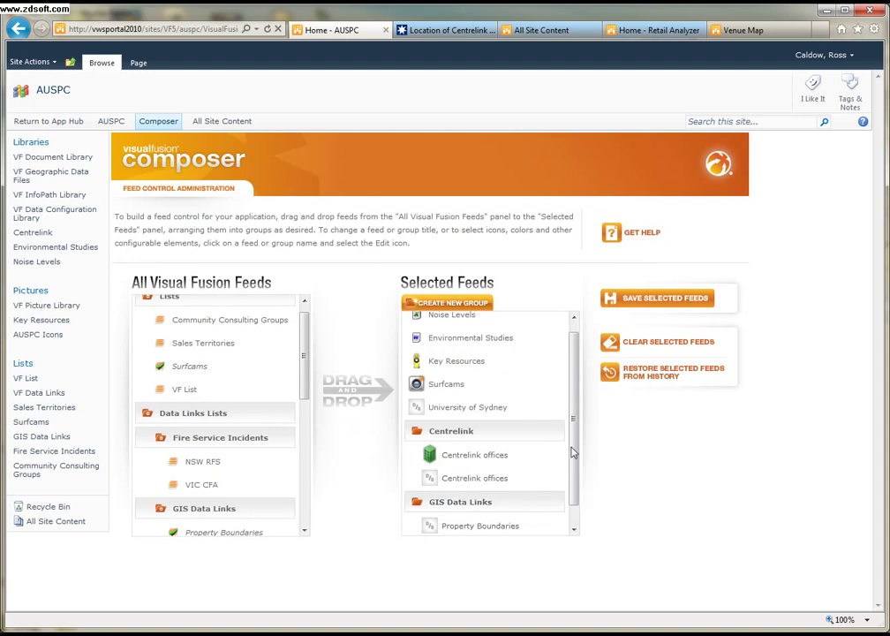
Step: Add the Fire Service Incidents group with its NSW RFS and VIC CFA feeds to the selected feeds, below GIS Data Links
{"action": "left_click_drag", "start_coordinate": [576, 461], "coordinate": [573, 391]}
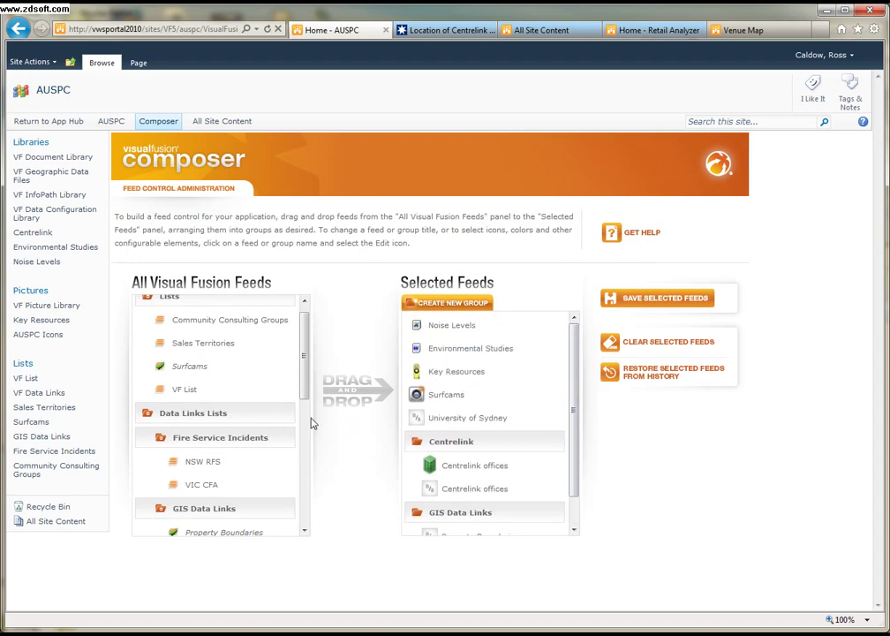
{"action": "scroll", "coordinate": [306, 411], "scroll_direction": "down", "scroll_amount": 1}
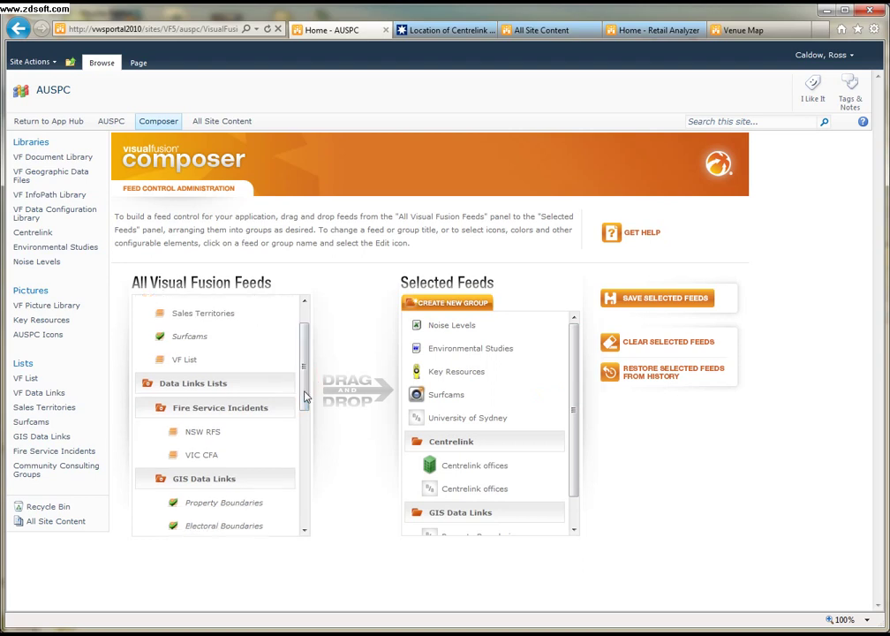
{"action": "left_click", "coordinate": [574, 468]}
{"action": "left_click", "coordinate": [573, 516]}
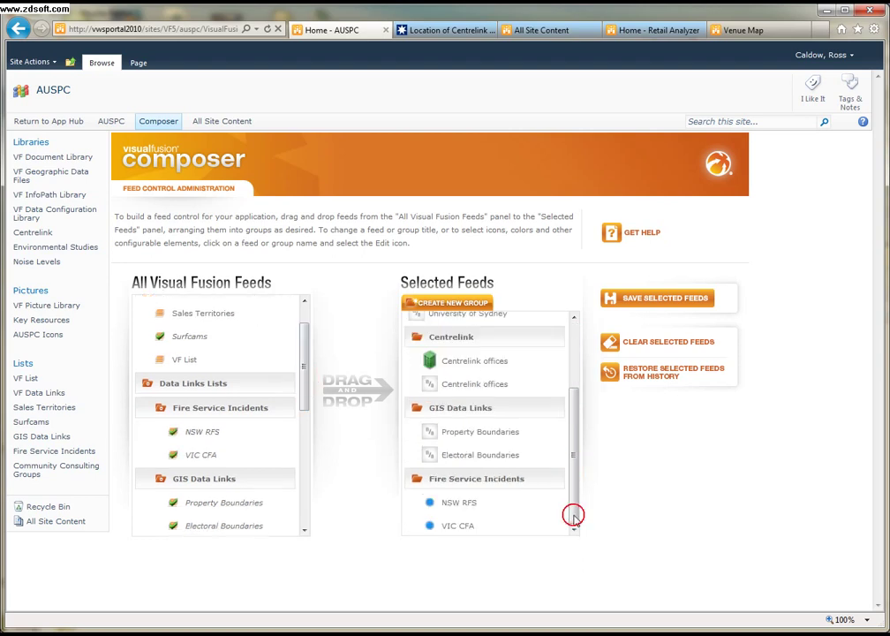
{"action": "mouse_move", "coordinate": [542, 508]}
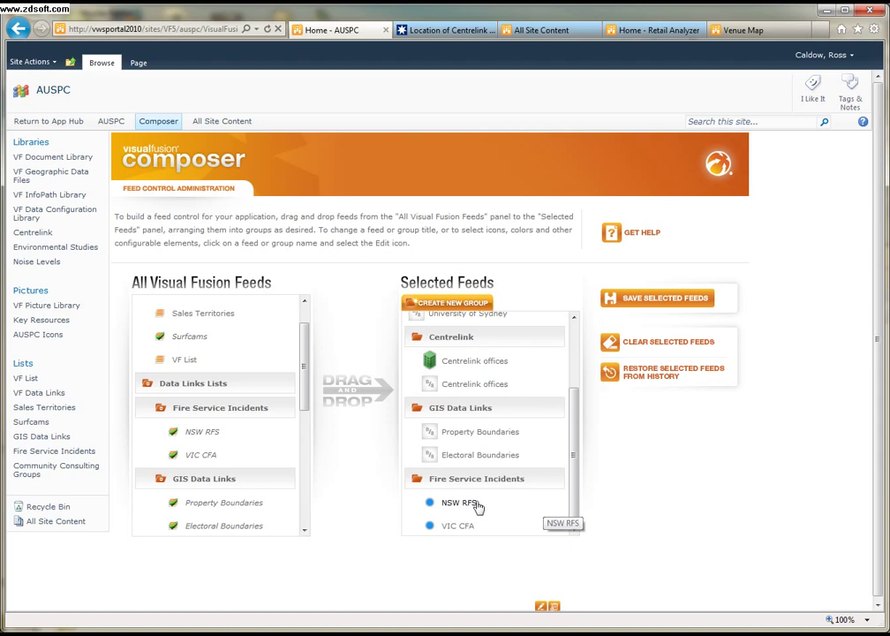
Step: Save the selected feeds and open the AUSPC map with its feed list expanded
{"action": "left_click", "coordinate": [573, 333]}
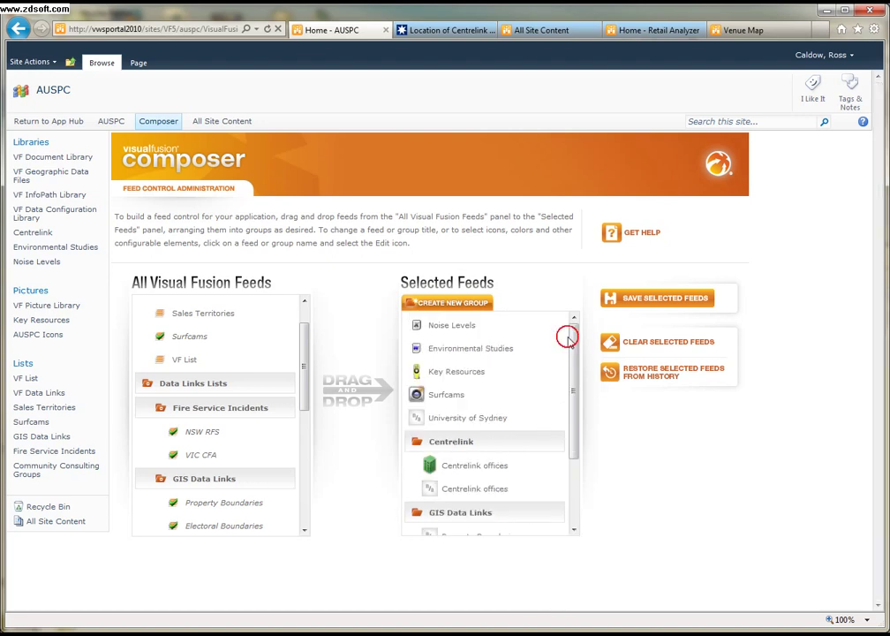
{"action": "left_click", "coordinate": [633, 301]}
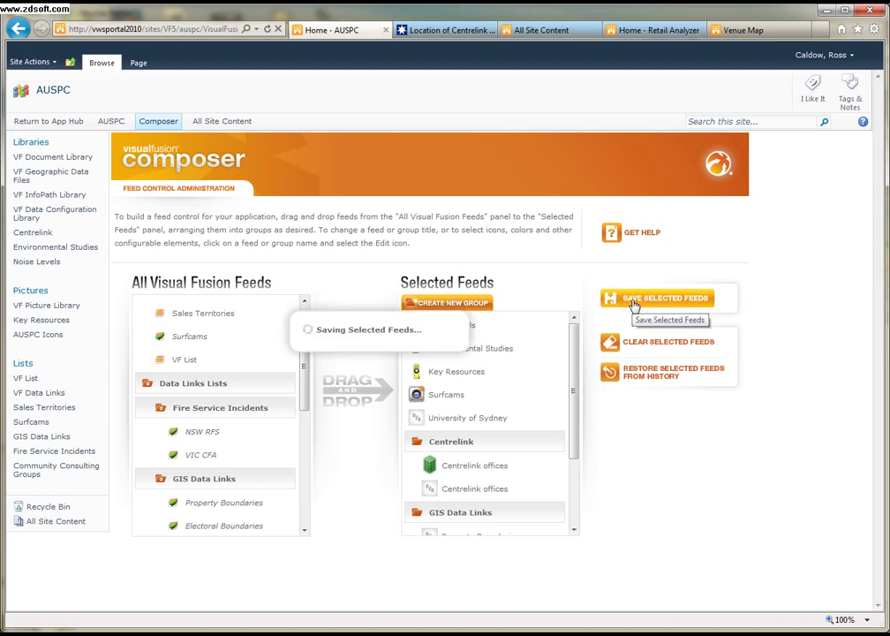
{"action": "left_click", "coordinate": [111, 121]}
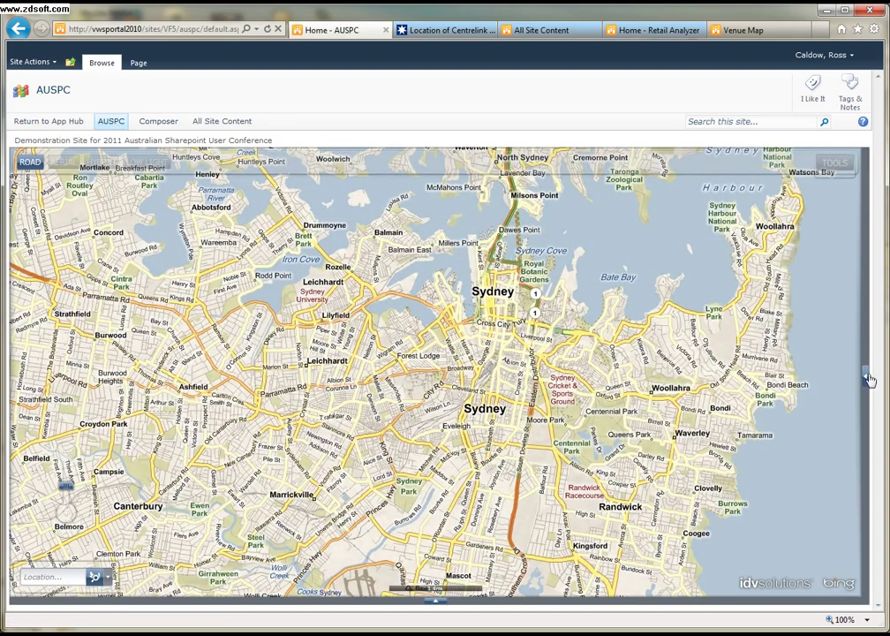
{"action": "left_click", "coordinate": [868, 379]}
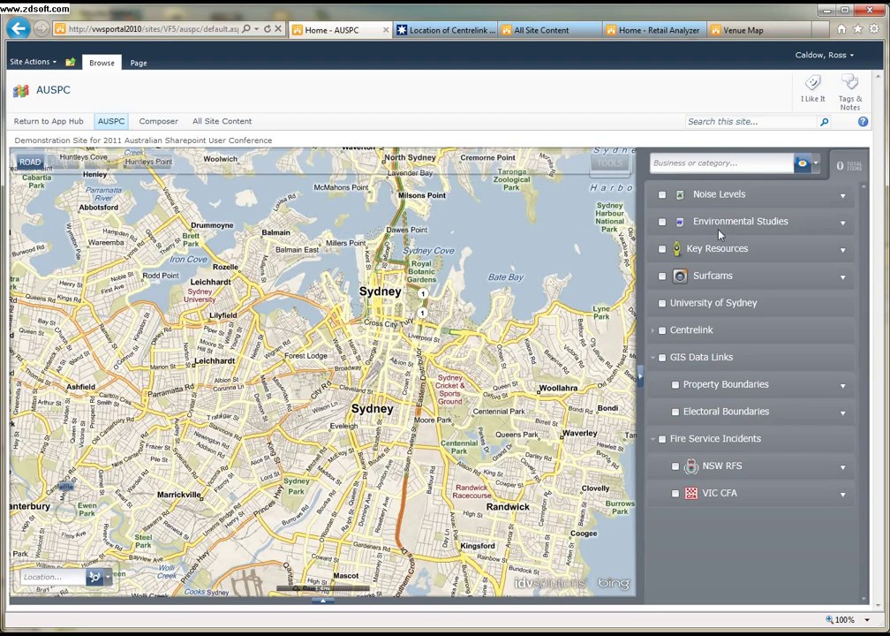
Step: Show the Key Resources feed on the map and preview several of its points around Sydney
{"action": "left_click", "coordinate": [662, 249]}
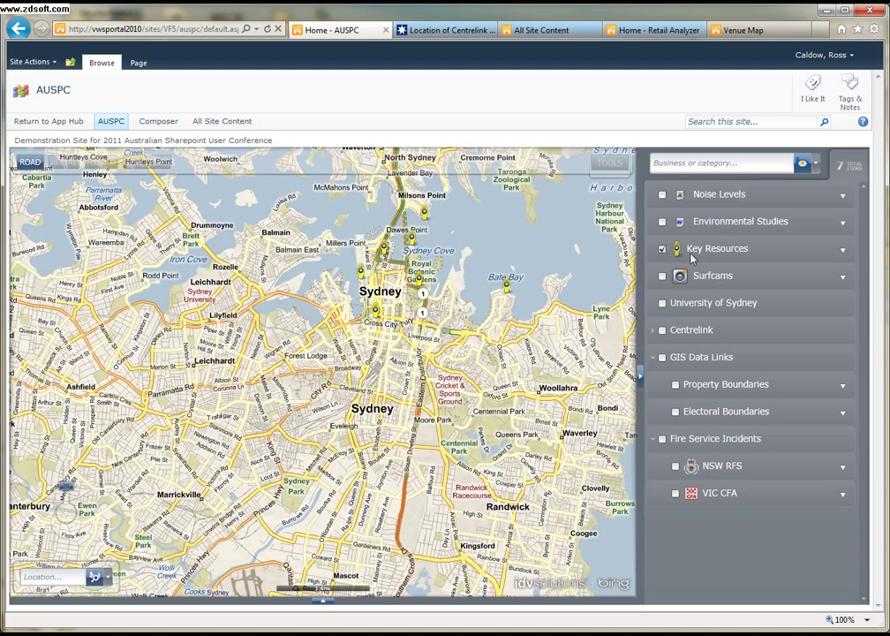
{"action": "mouse_move", "coordinate": [420, 283]}
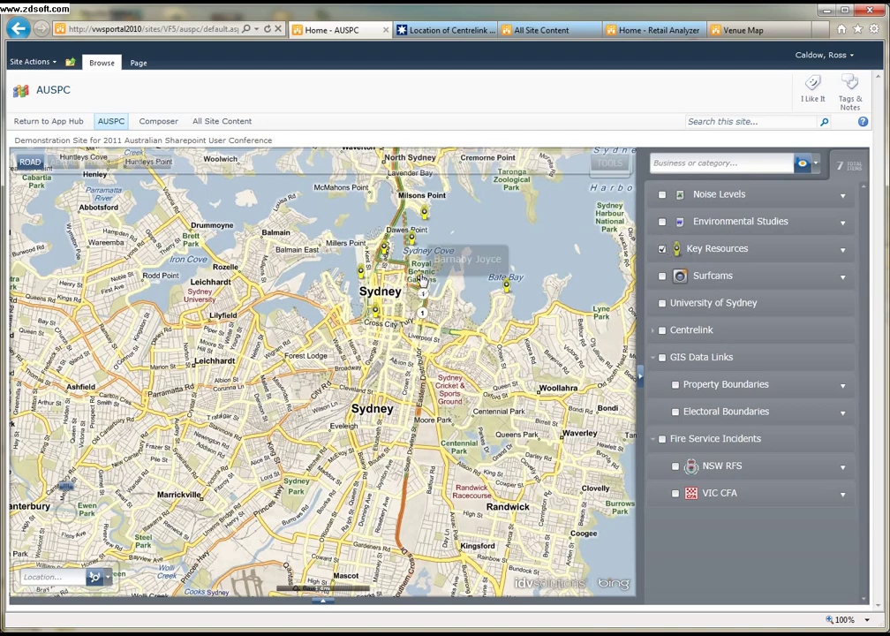
{"action": "mouse_move", "coordinate": [505, 287]}
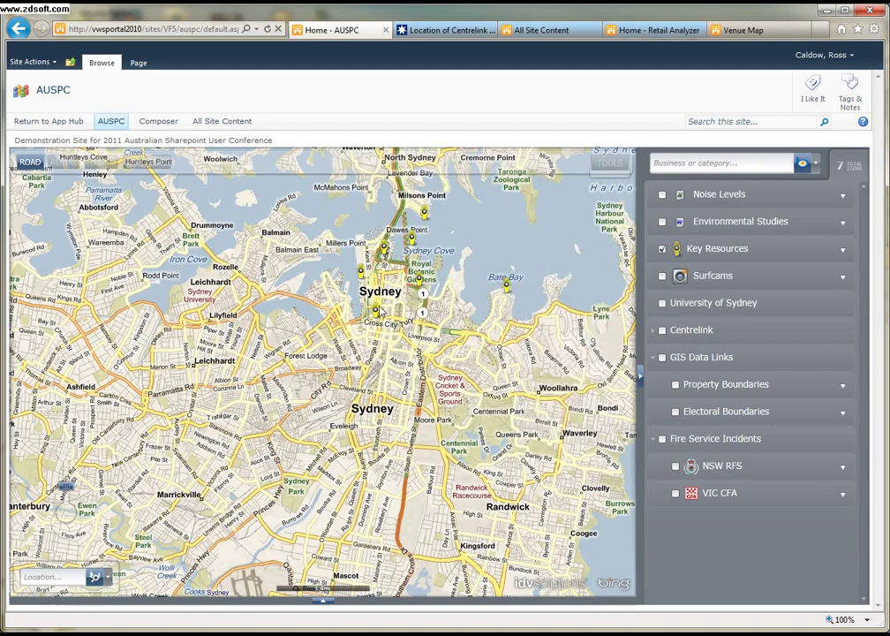
{"action": "mouse_move", "coordinate": [375, 313]}
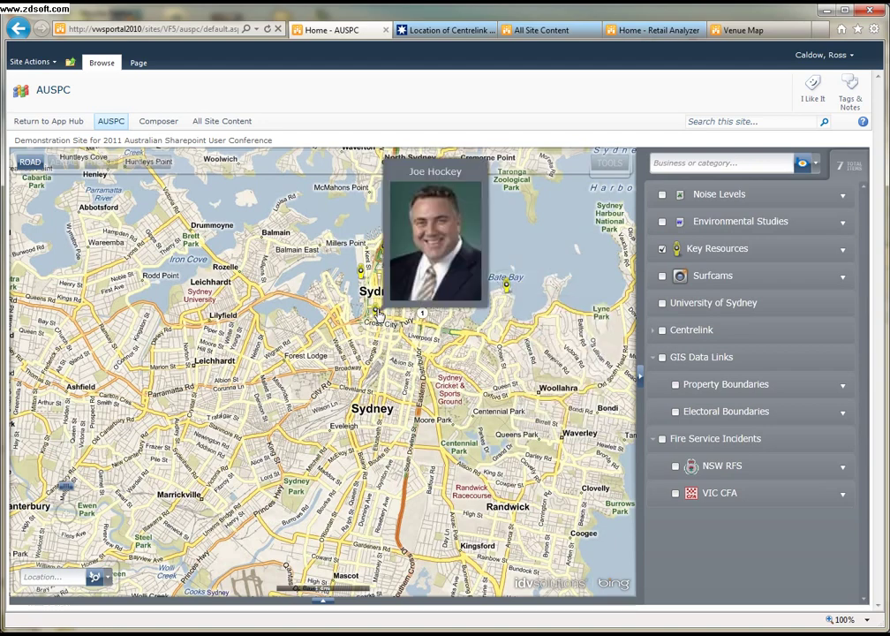
Step: Show the Environmental Studies and Noise Levels feeds, and review the details of the Victoria Park noise point
{"action": "left_click", "coordinate": [662, 222]}
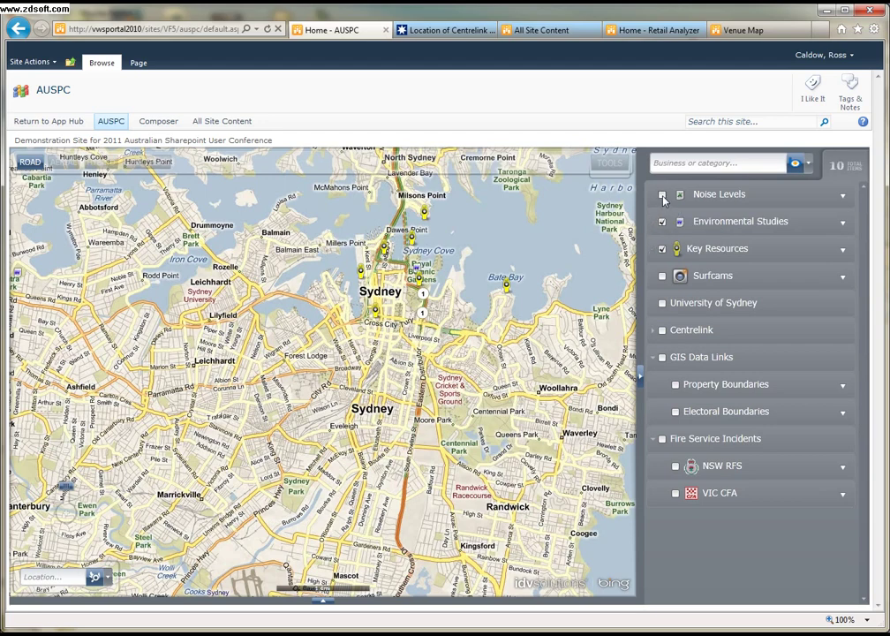
{"action": "left_click", "coordinate": [662, 195]}
{"action": "left_click", "coordinate": [335, 373]}
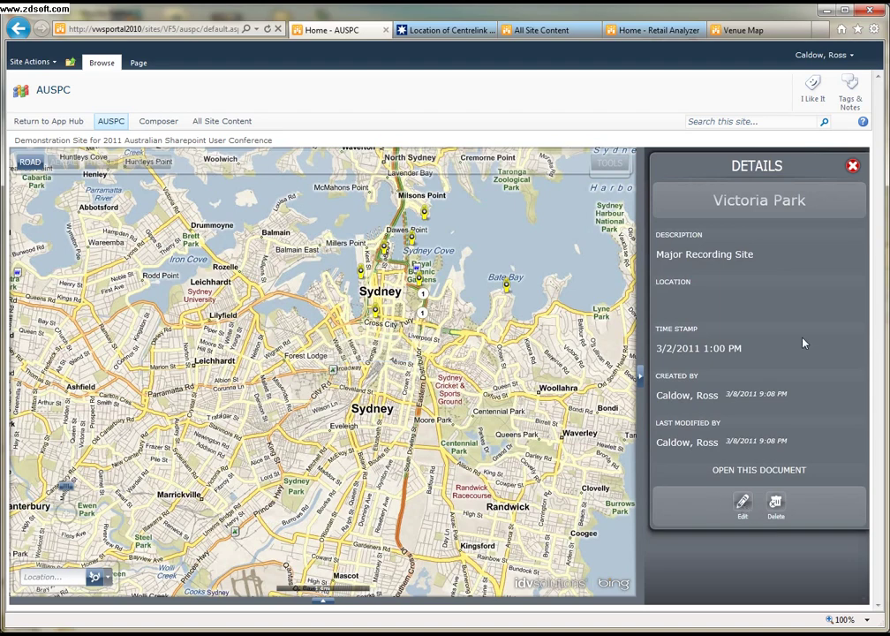
{"action": "left_click", "coordinate": [852, 166]}
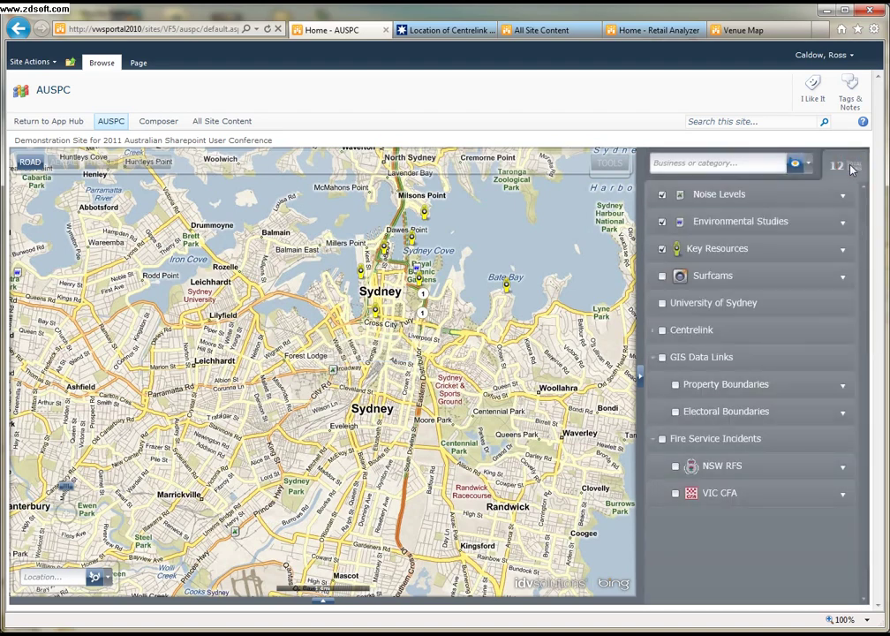
Step: Expand the Centrelink group, show its Centrelink offices point feed, and view the details of the office in central Sydney
{"action": "left_click", "coordinate": [654, 331]}
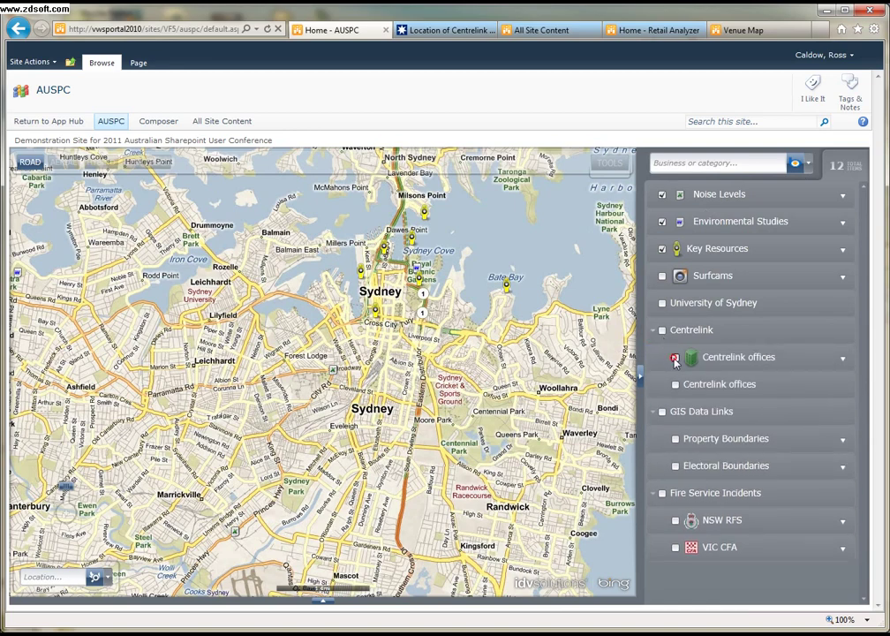
{"action": "left_click", "coordinate": [675, 358]}
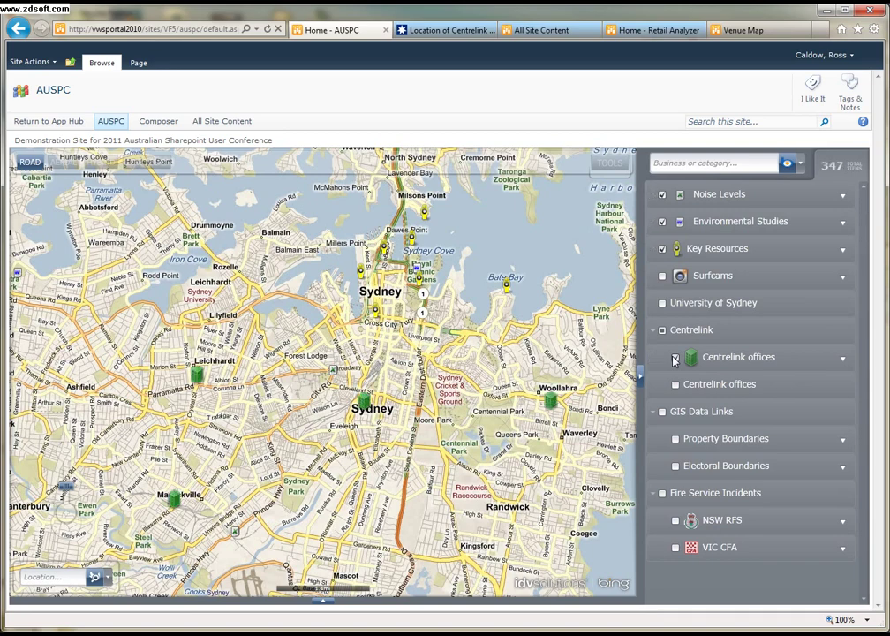
{"action": "left_click", "coordinate": [366, 403]}
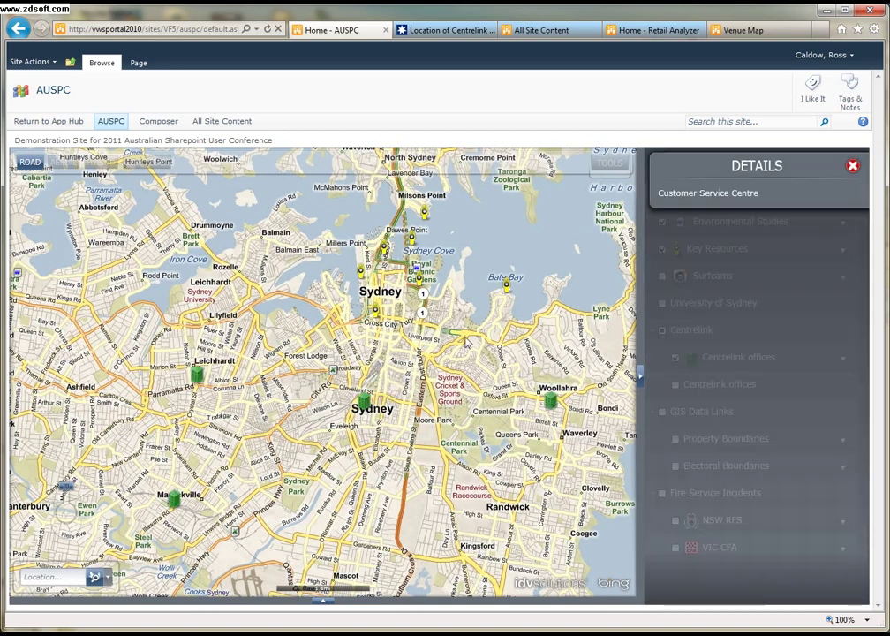
{"action": "left_click", "coordinate": [852, 165]}
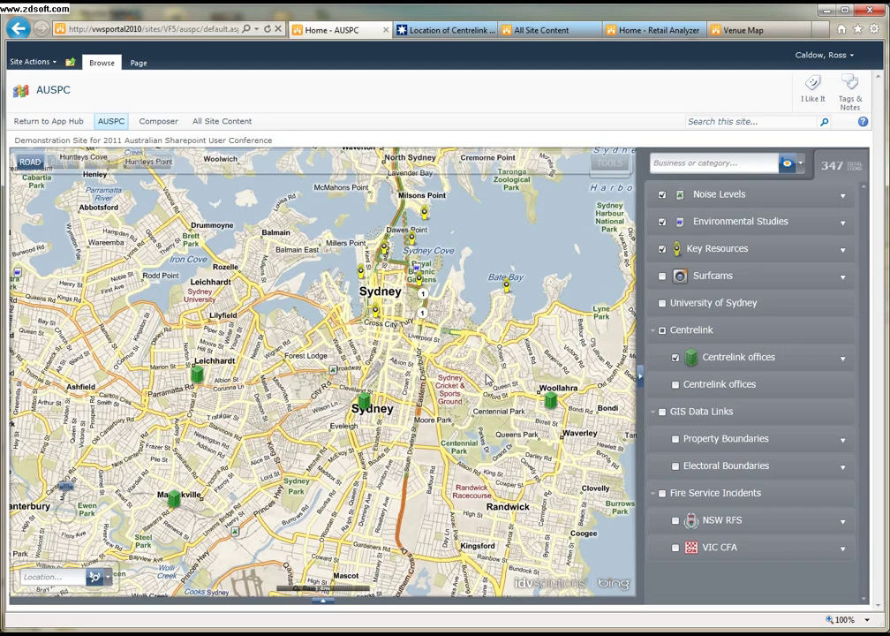
Step: With the map covering New South Wales, show the Centrelink offices feed without an icon and hide the green-icon point feed
{"action": "scroll", "coordinate": [349, 368], "scroll_direction": "down", "scroll_amount": 5}
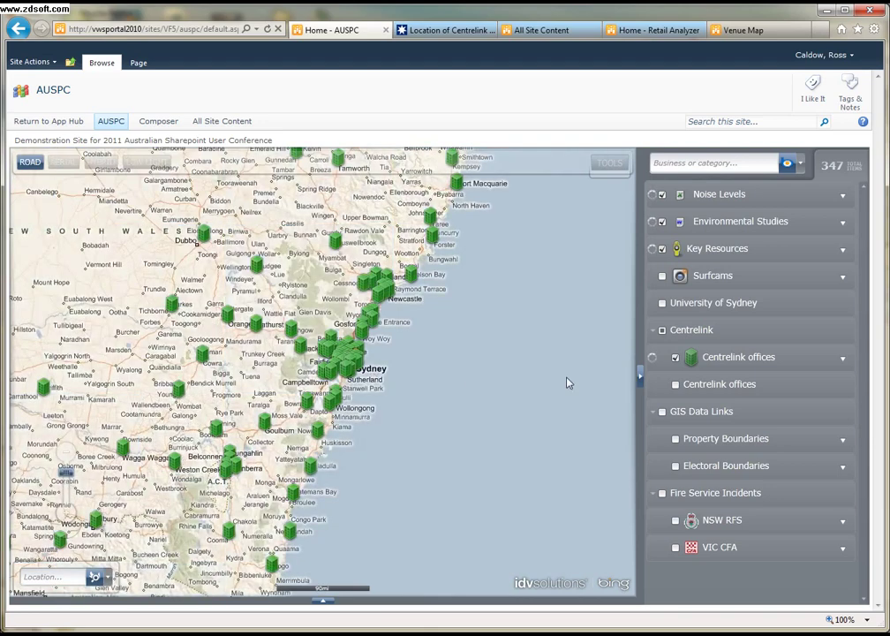
{"action": "left_click", "coordinate": [676, 385]}
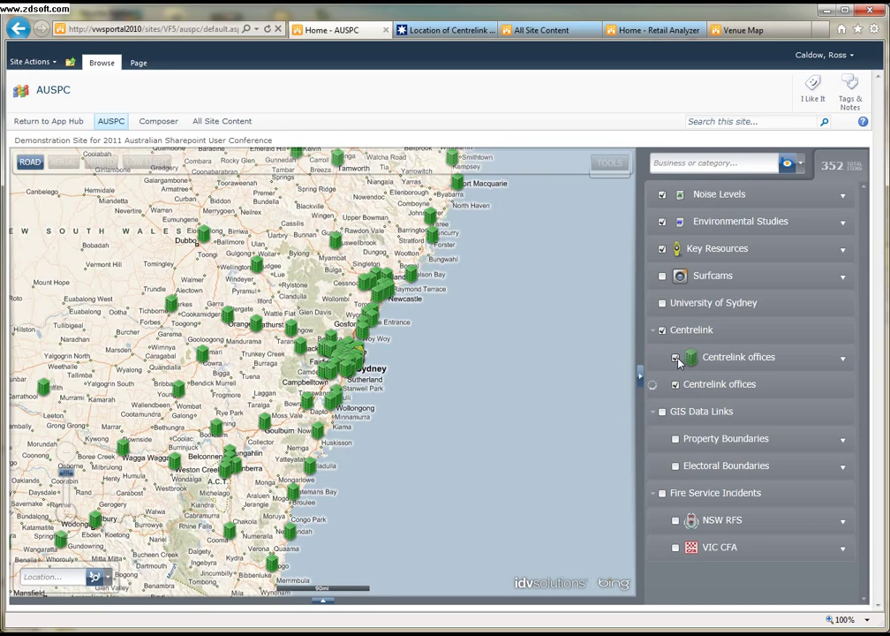
{"action": "left_click", "coordinate": [676, 359]}
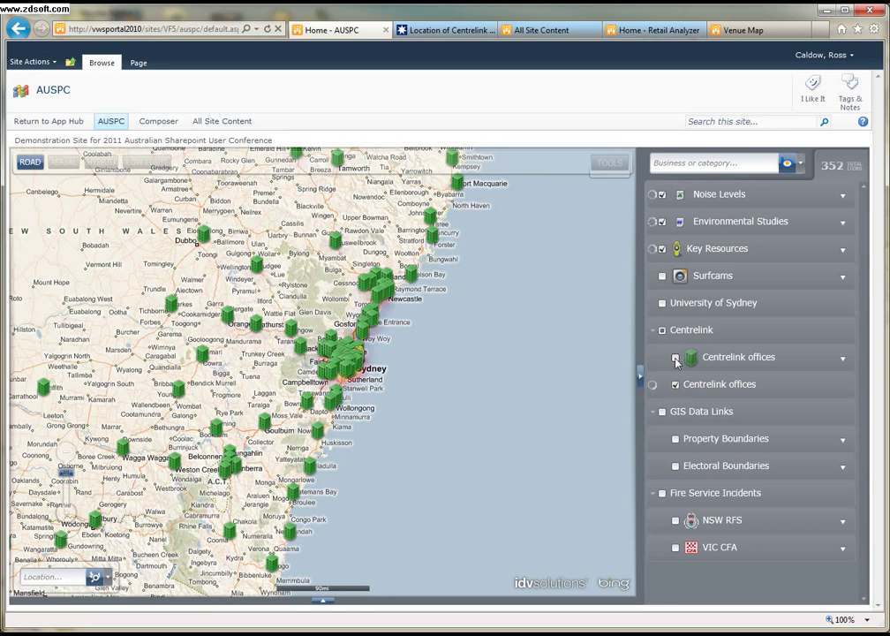